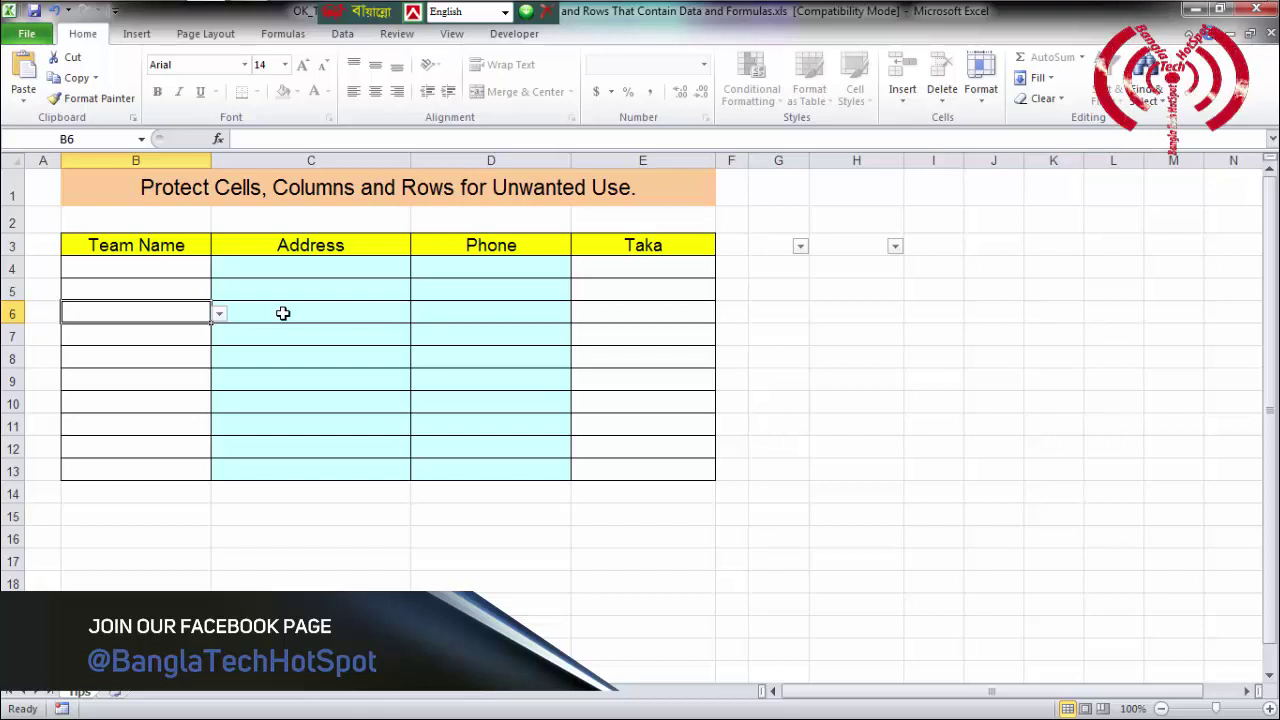
Step: Test the Team Name validation by entering 'dsfds' in B6 and dismissing the error
{"action": "left_click", "coordinate": [283, 313]}
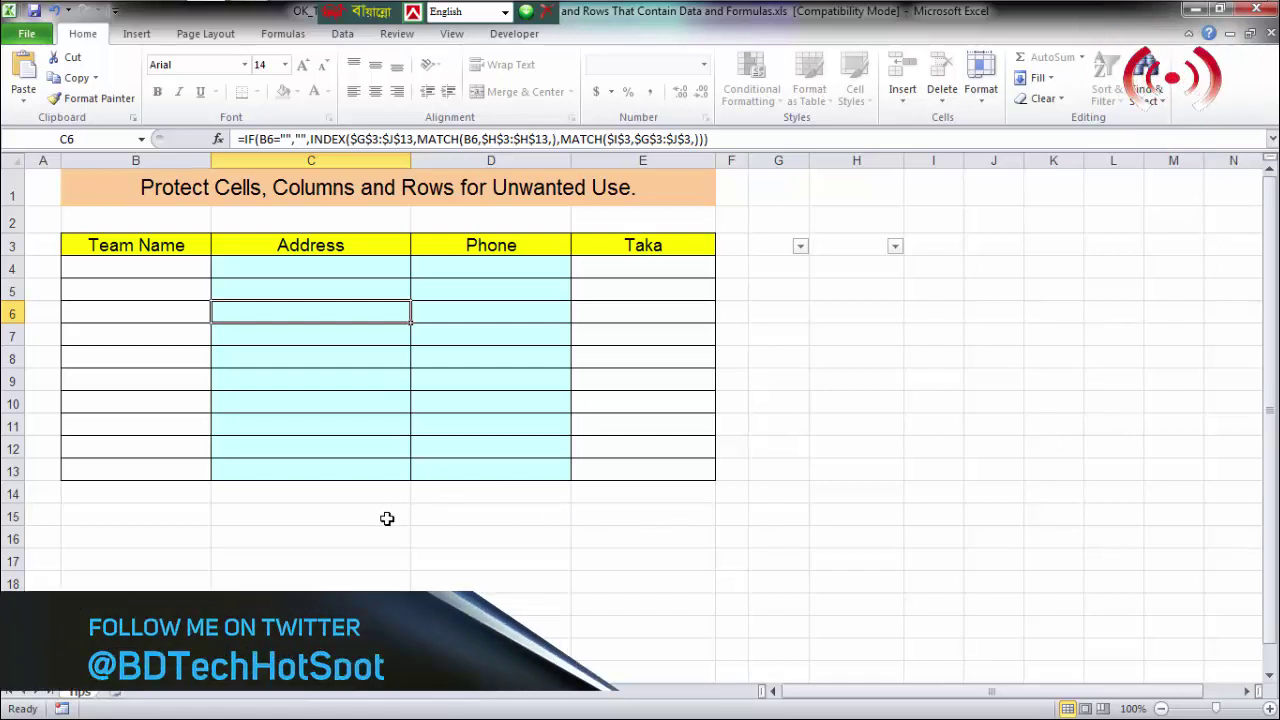
{"action": "left_click", "coordinate": [155, 314]}
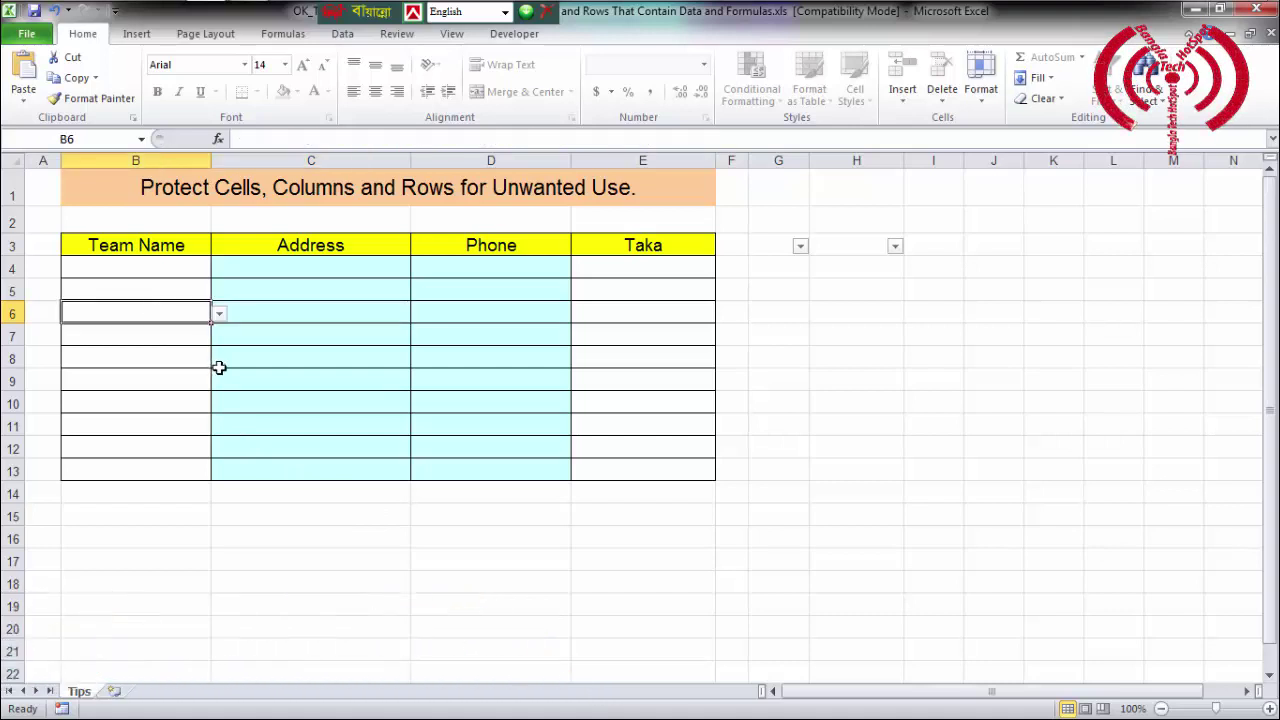
{"action": "type", "text": "dsfds"}
{"action": "key", "text": "Return"}
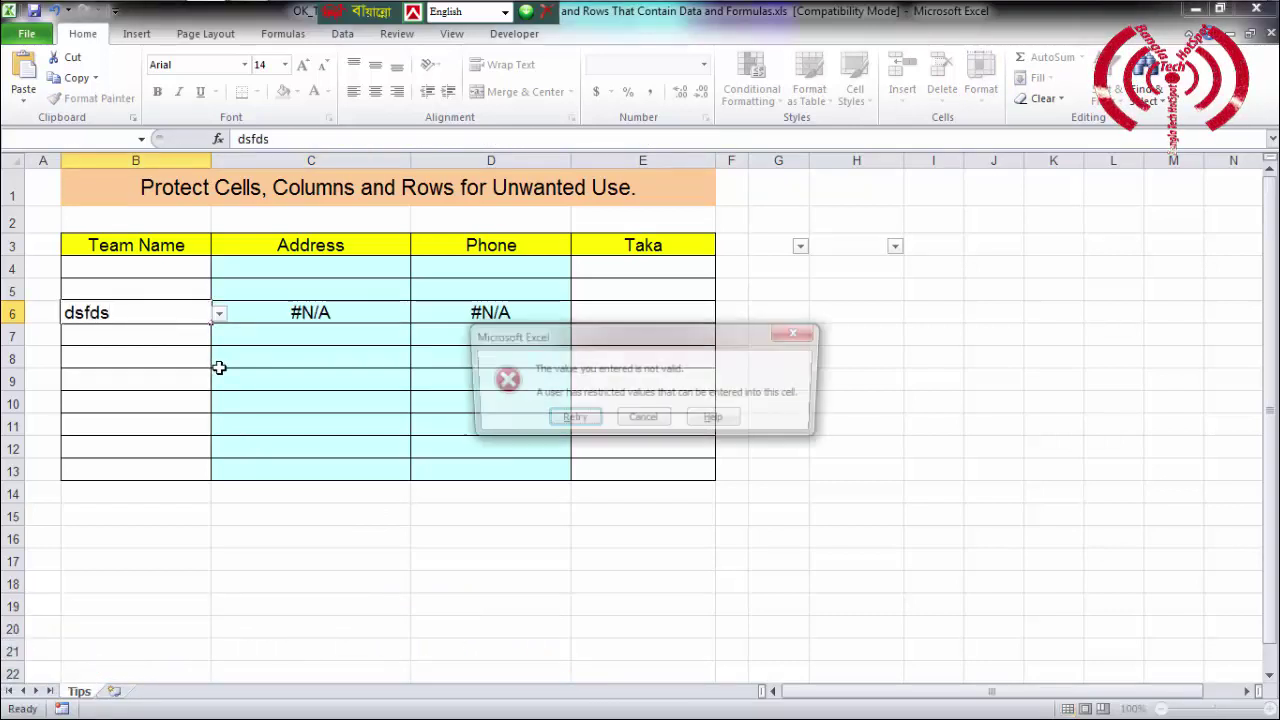
{"action": "left_click", "coordinate": [645, 420]}
Step: Choose team ADSD for B6 from the allowed team names list
{"action": "left_click", "coordinate": [219, 314]}
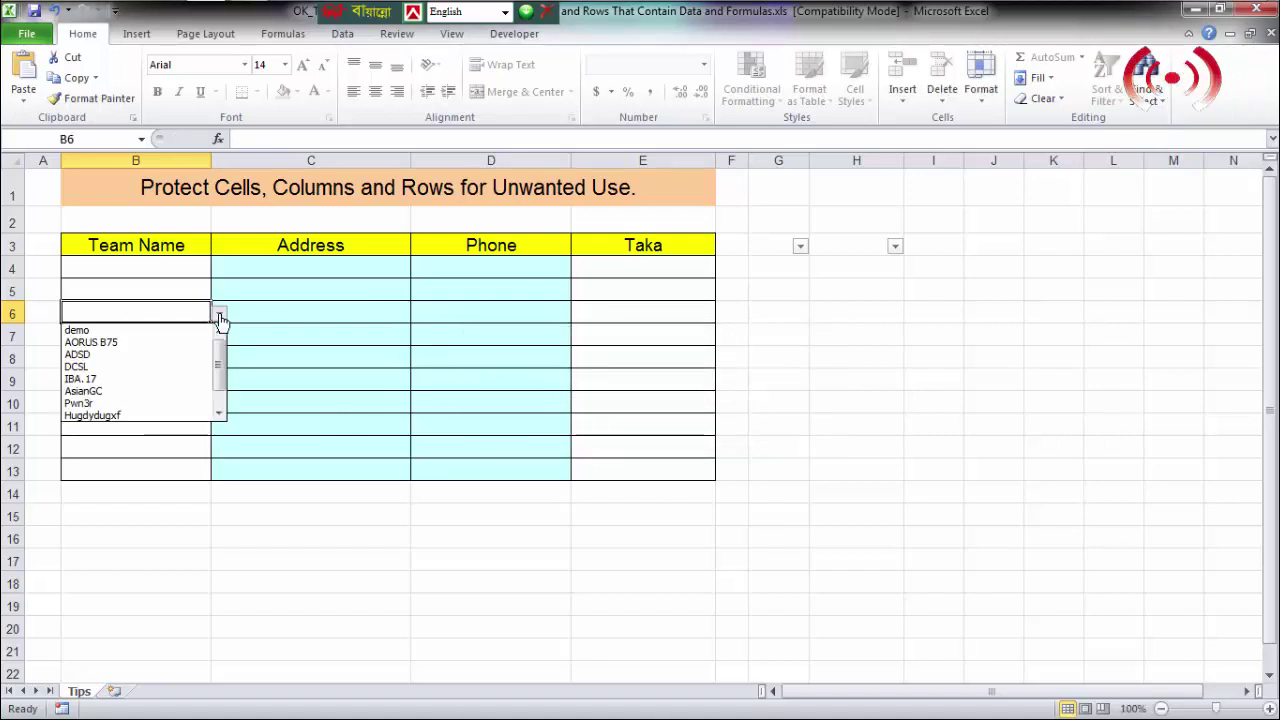
{"action": "left_click_drag", "start_coordinate": [225, 376], "coordinate": [223, 354]}
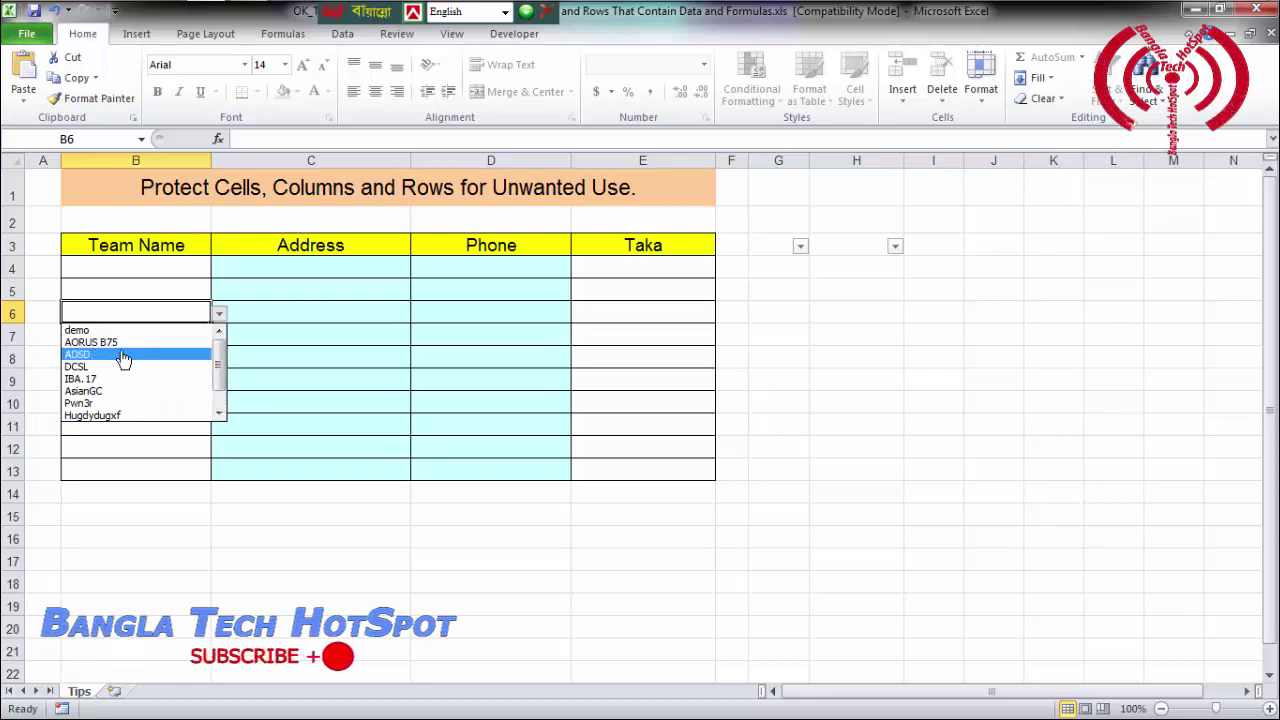
{"action": "left_click", "coordinate": [122, 356]}
Step: Confirm formula cell C6 is read-only, clear B6, then unprotect the sheet and select G8
{"action": "left_click", "coordinate": [275, 319]}
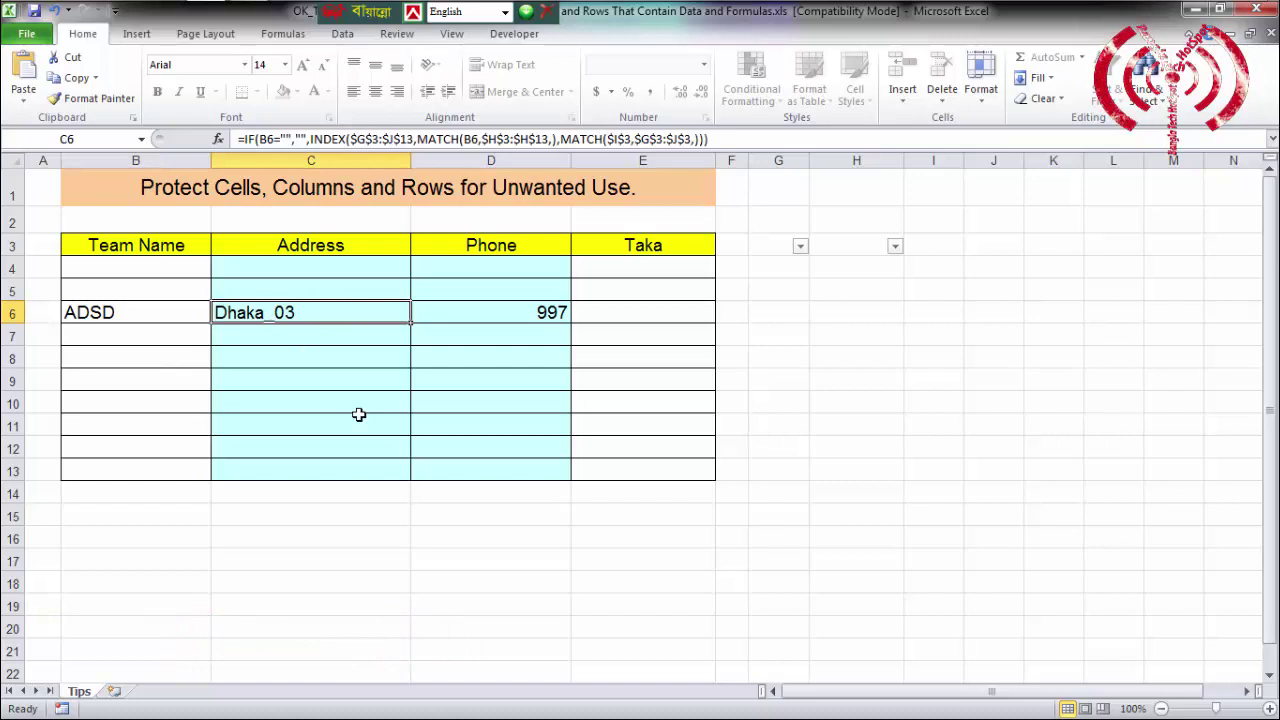
{"action": "key", "text": "Delete"}
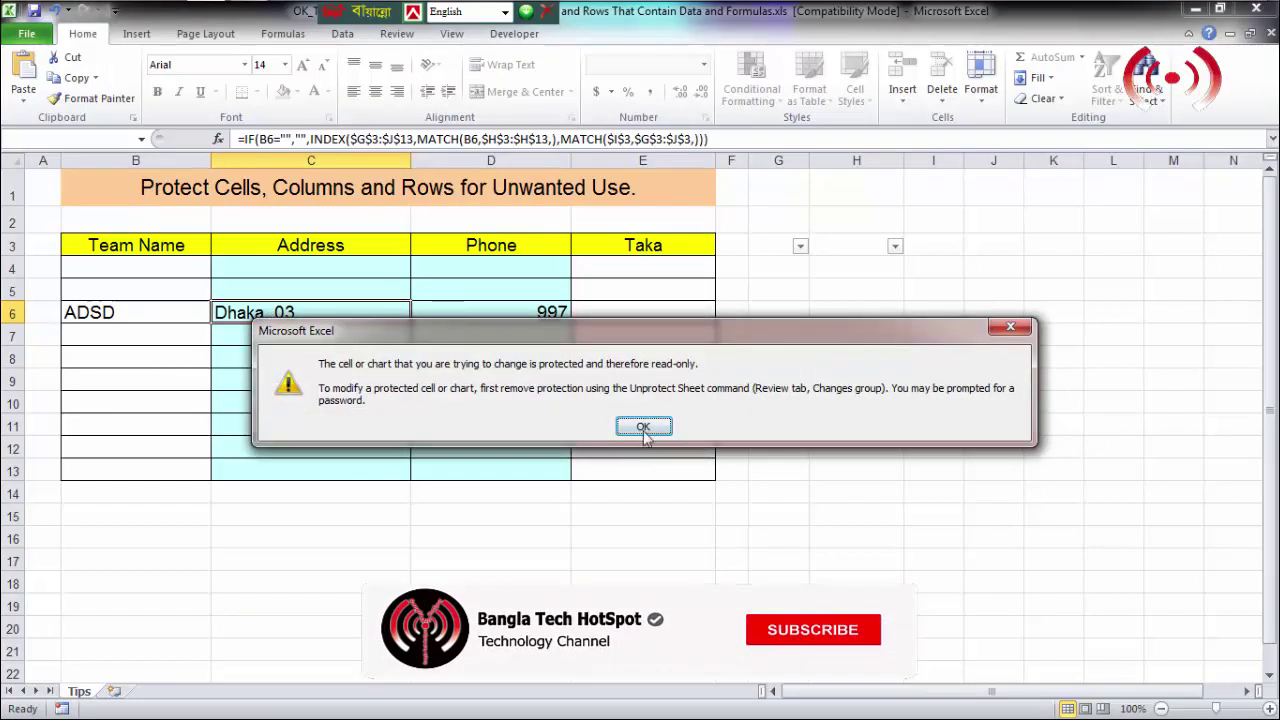
{"action": "left_click", "coordinate": [644, 427]}
{"action": "left_click", "coordinate": [117, 313]}
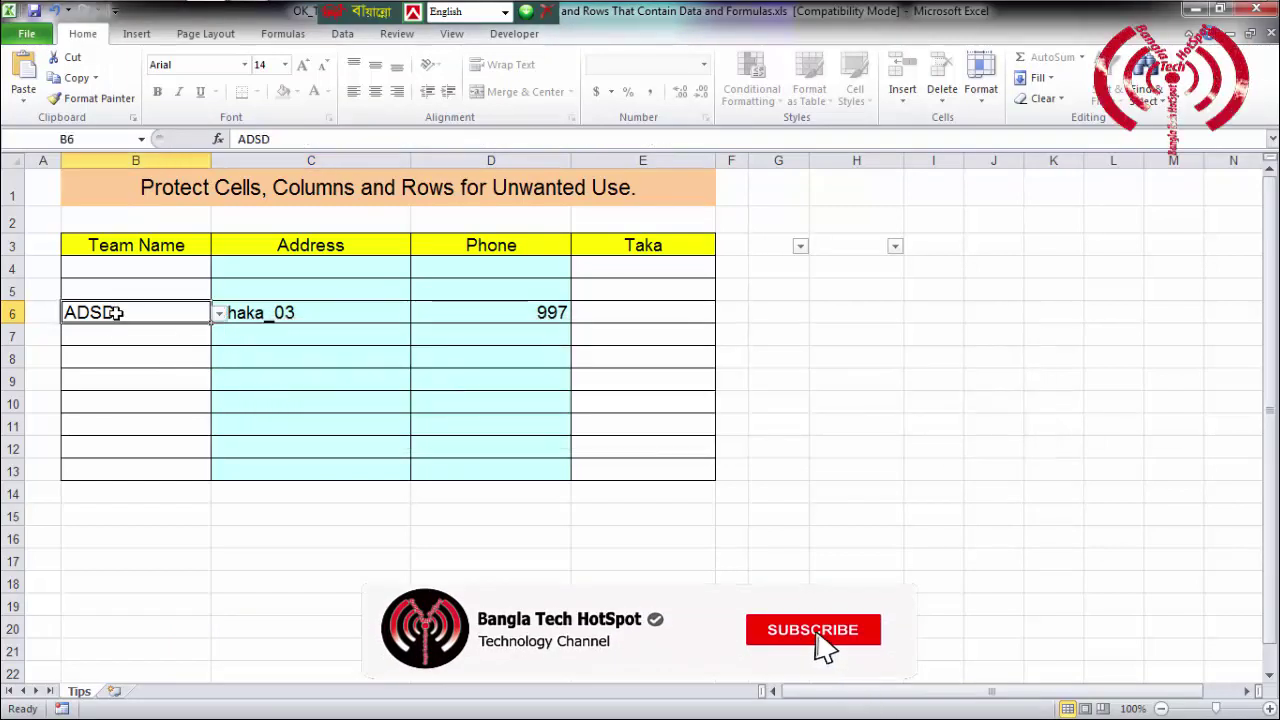
{"action": "key", "text": "Delete"}
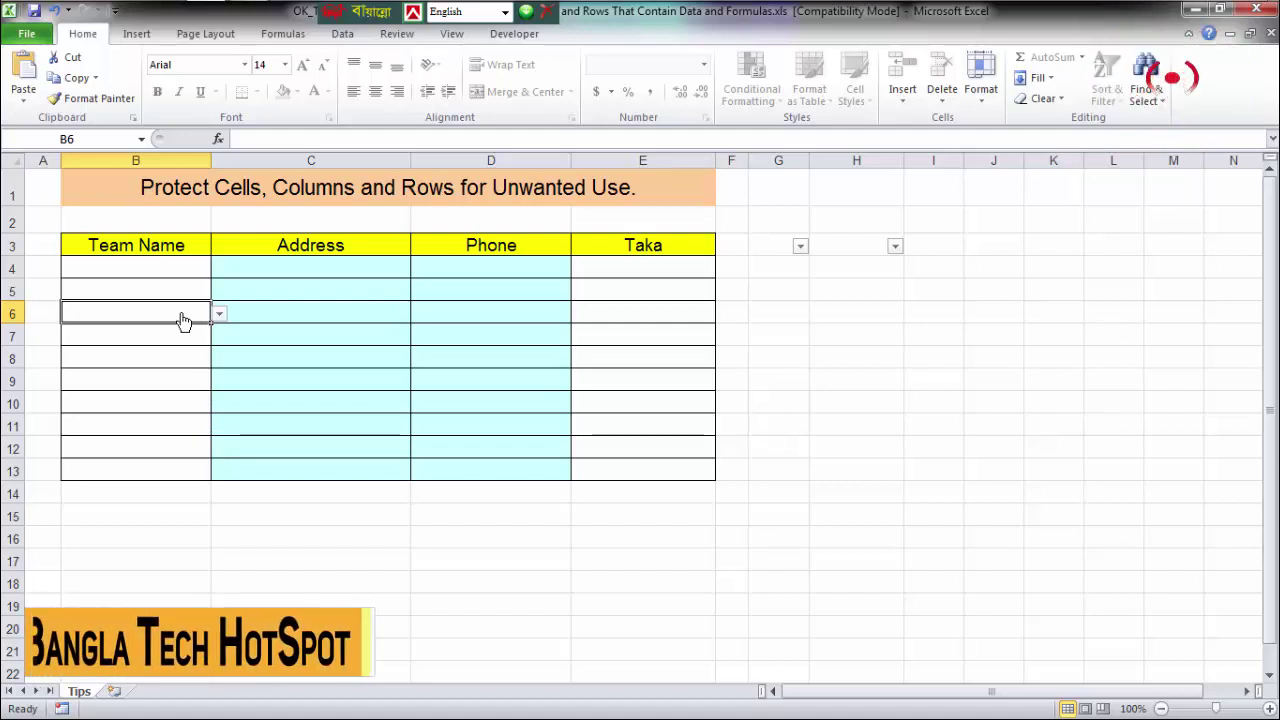
{"action": "key", "text": "Up"}
{"action": "key", "text": "Up"}
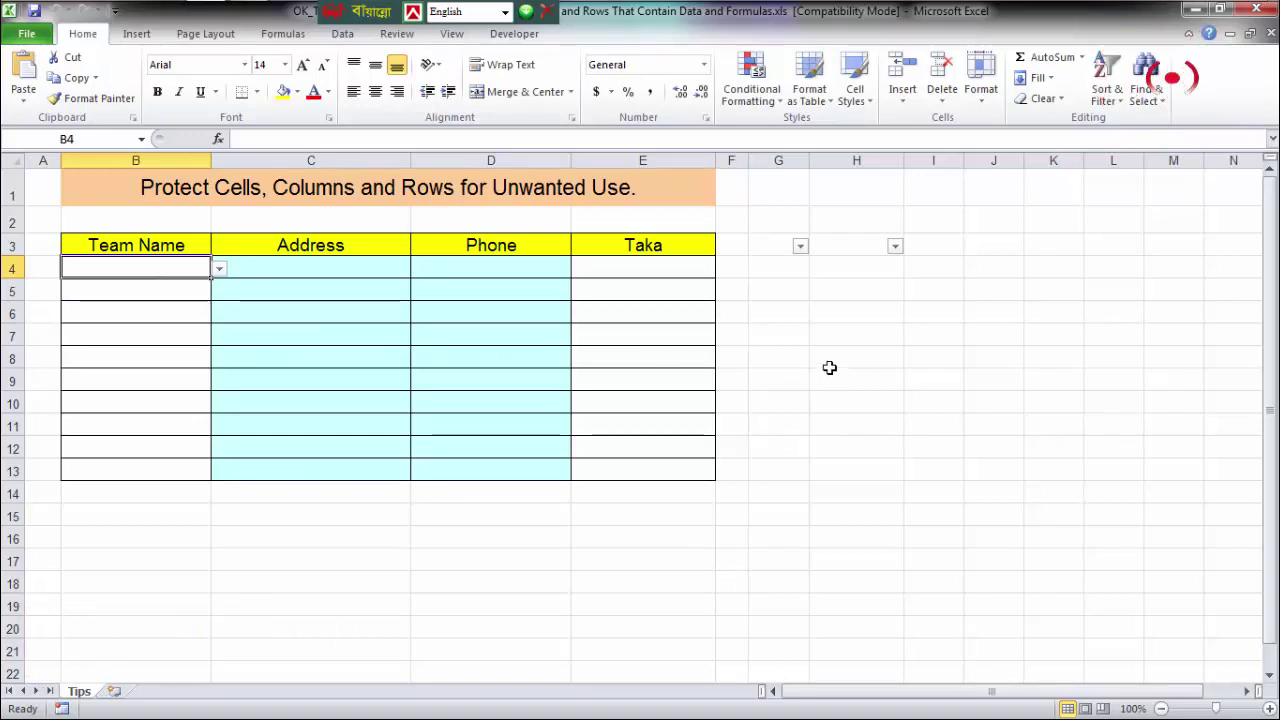
{"action": "left_click", "coordinate": [795, 367]}
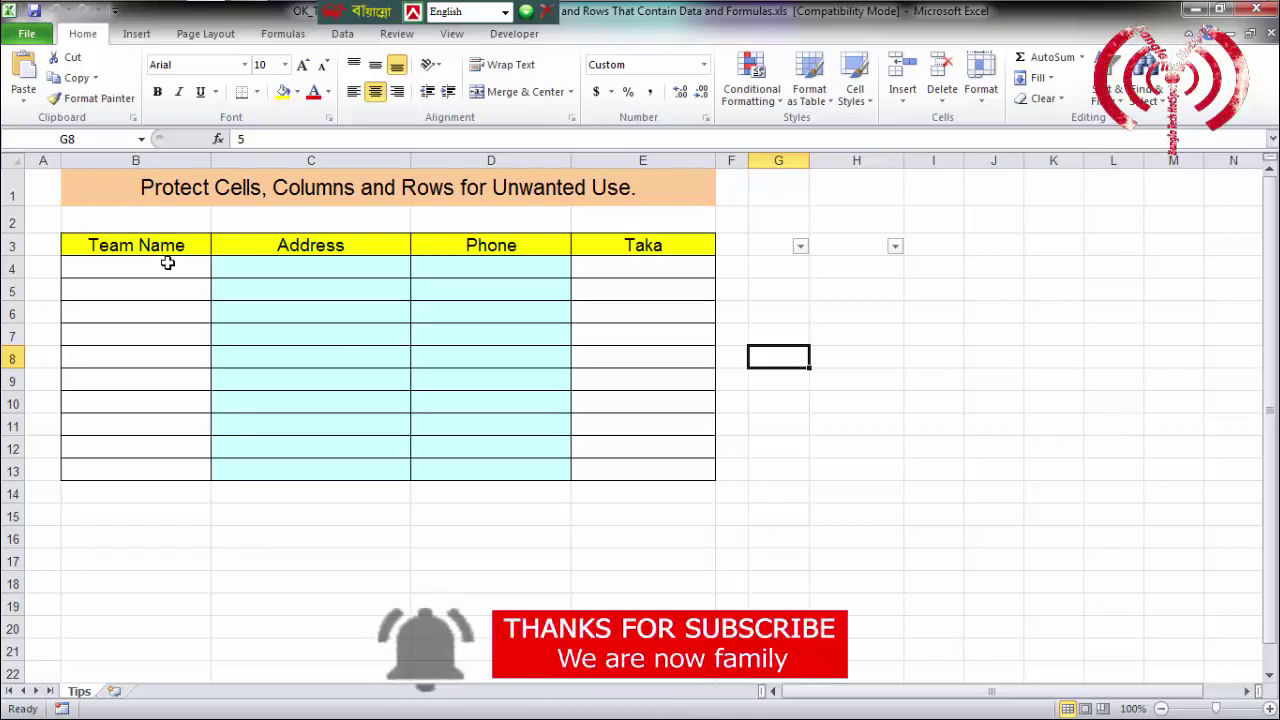
Step: Select Team Name cells B4:B13 together with Taka cells E4:E13
{"action": "left_click_drag", "start_coordinate": [167, 263], "coordinate": [186, 465]}
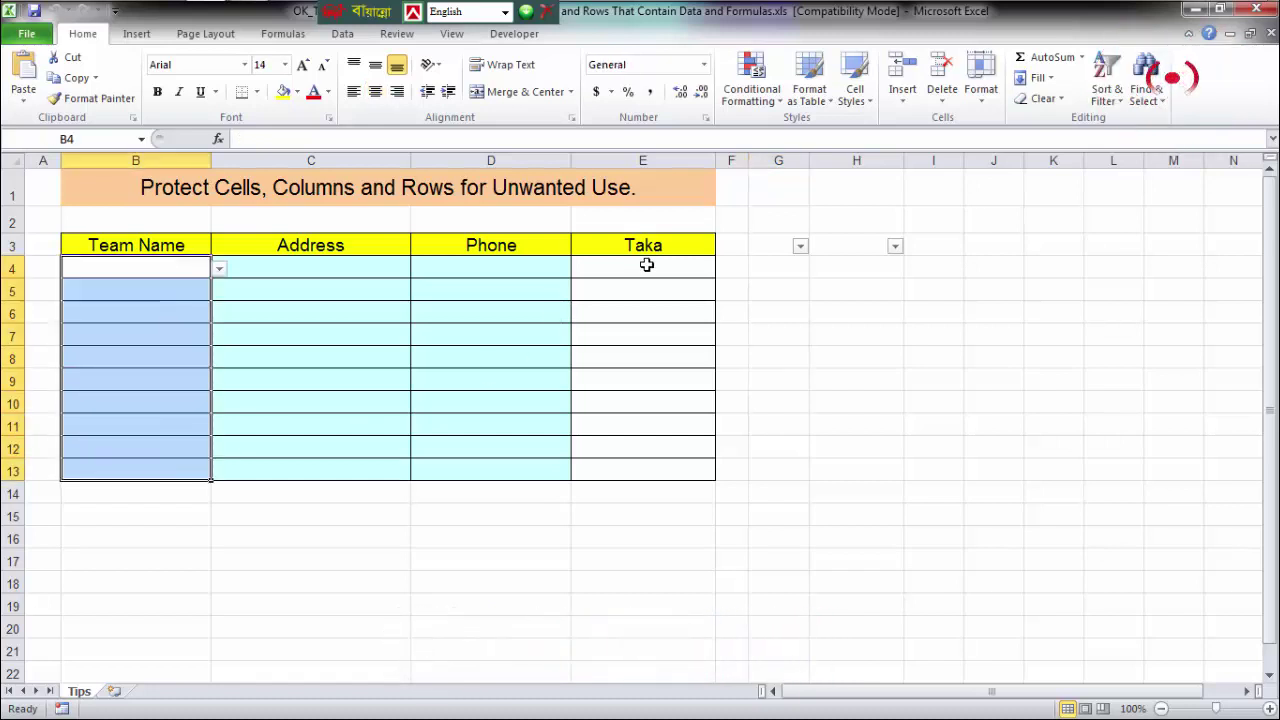
{"action": "left_click_drag", "start_coordinate": [647, 265], "coordinate": [662, 472]}
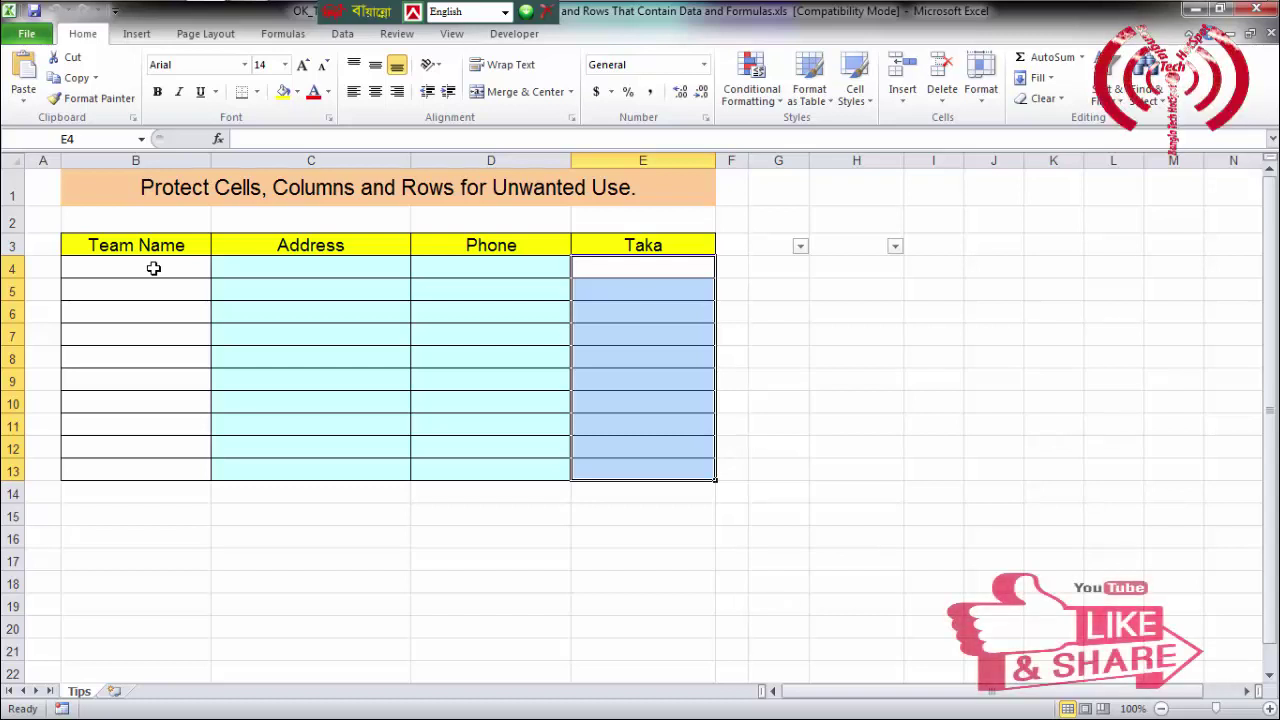
{"action": "left_click_drag", "start_coordinate": [155, 268], "coordinate": [157, 336]}
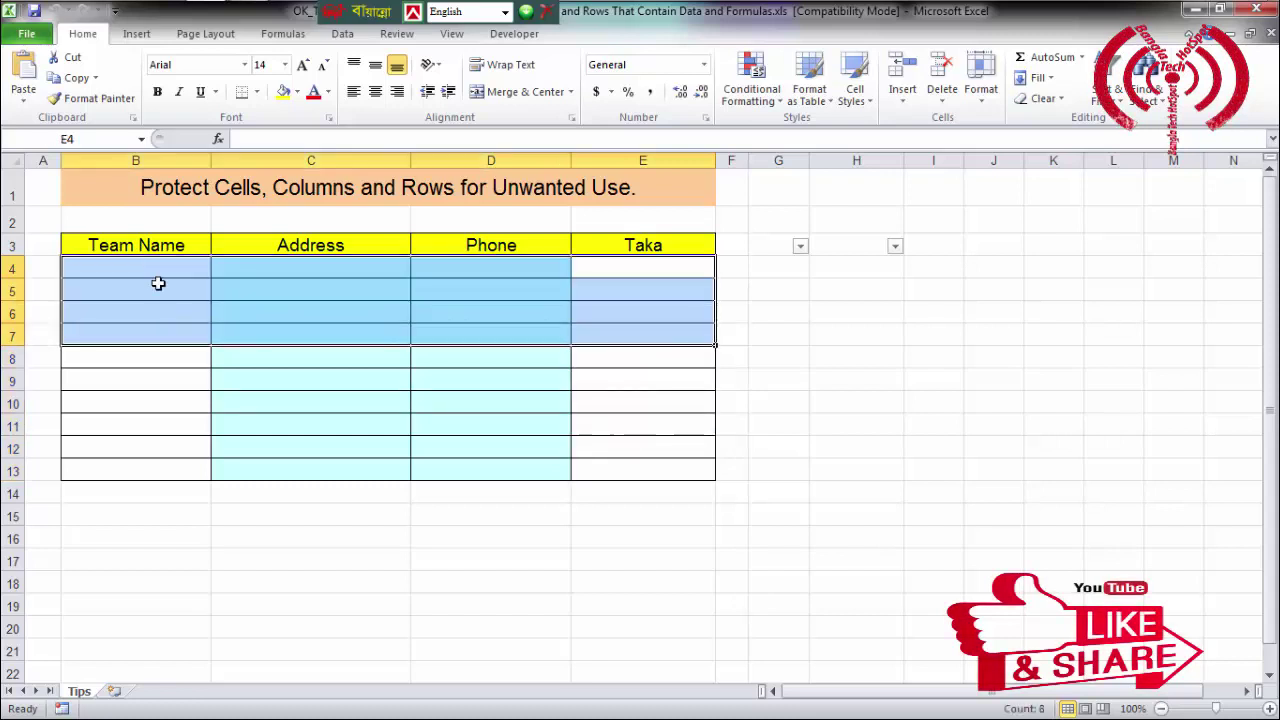
{"action": "left_click_drag", "start_coordinate": [156, 269], "coordinate": [197, 468]}
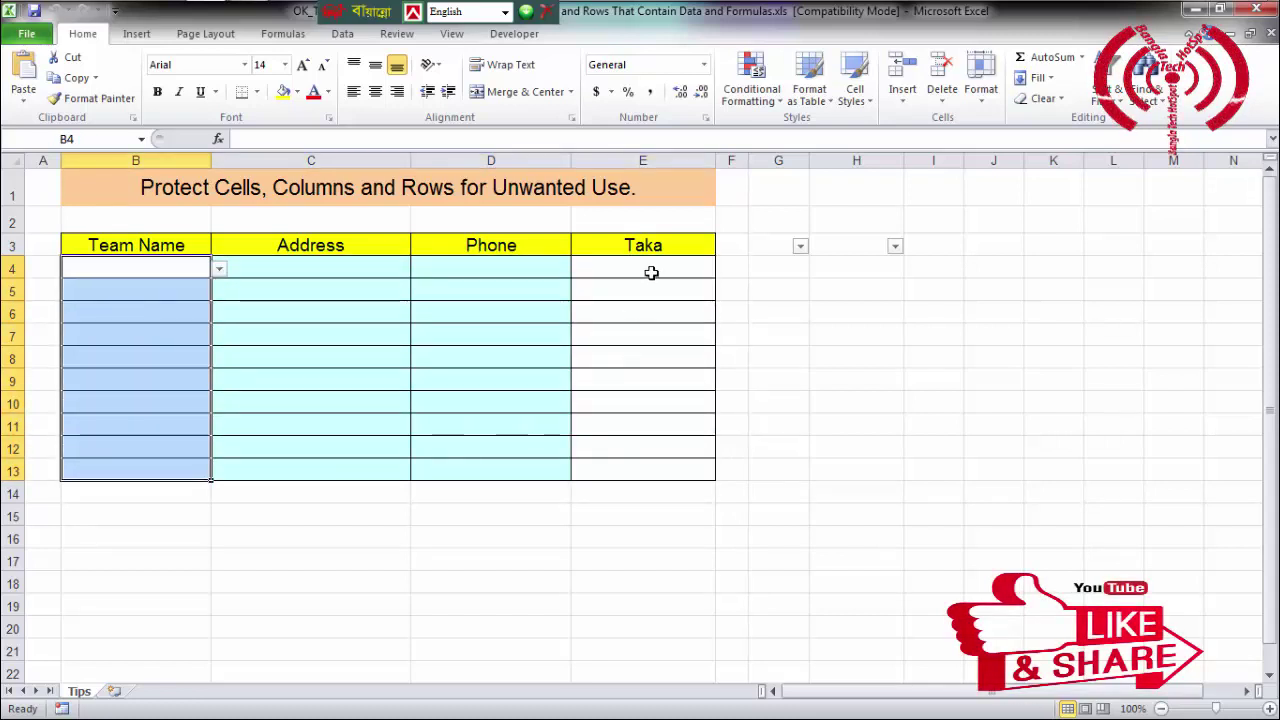
{"action": "left_click_drag", "start_coordinate": [651, 272], "coordinate": [660, 466], "text": "ctrl"}
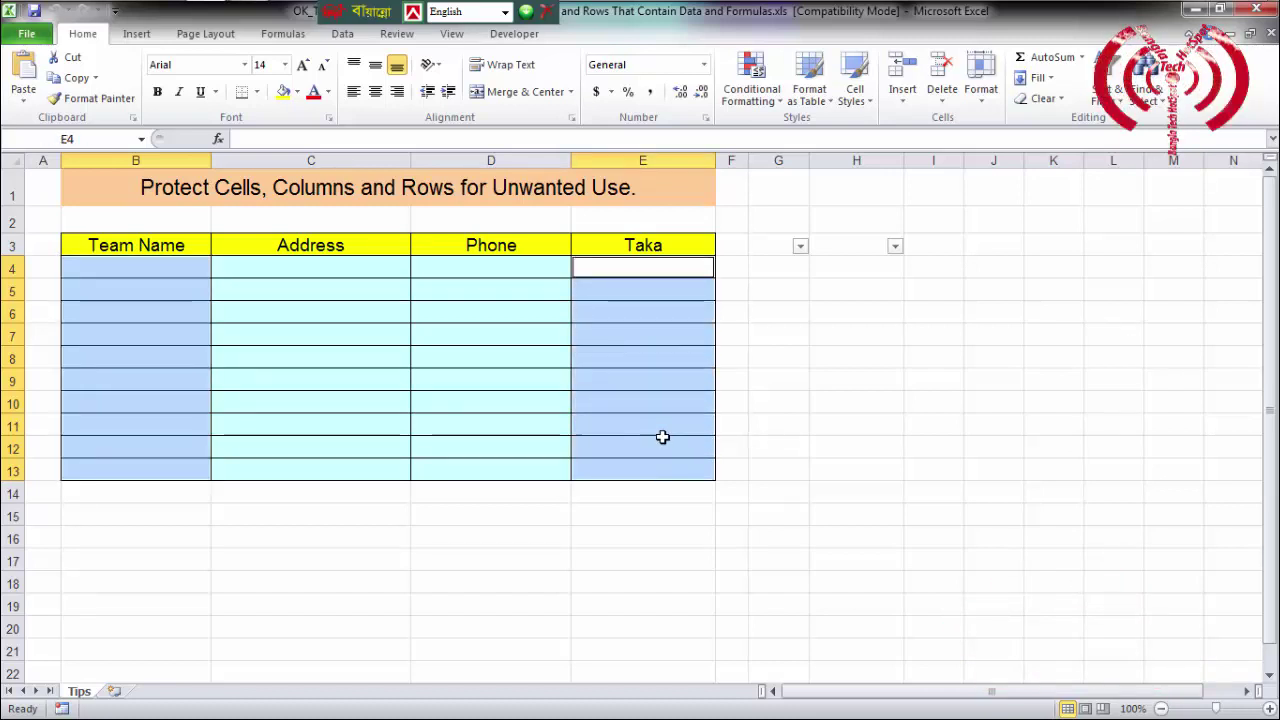
Step: Set the selected Team Name and Taka cells to unlocked in Format Cells
{"action": "left_click", "coordinate": [981, 80]}
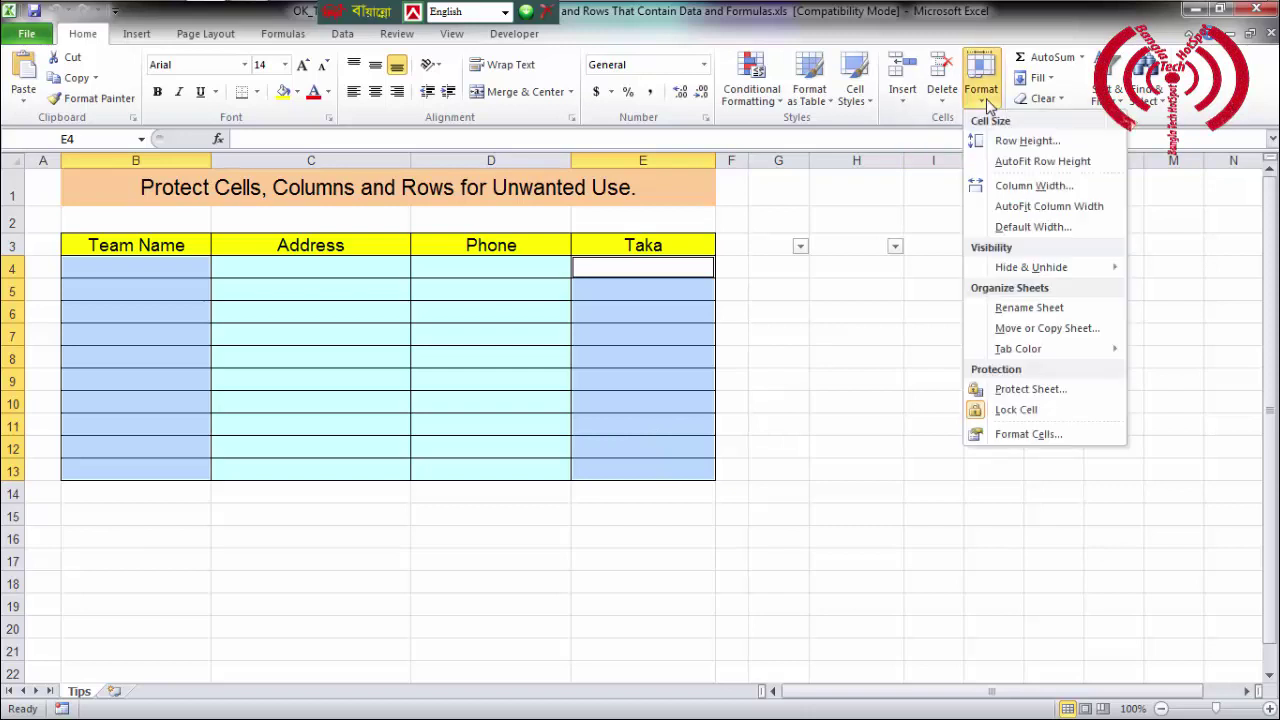
{"action": "left_click", "coordinate": [1026, 434]}
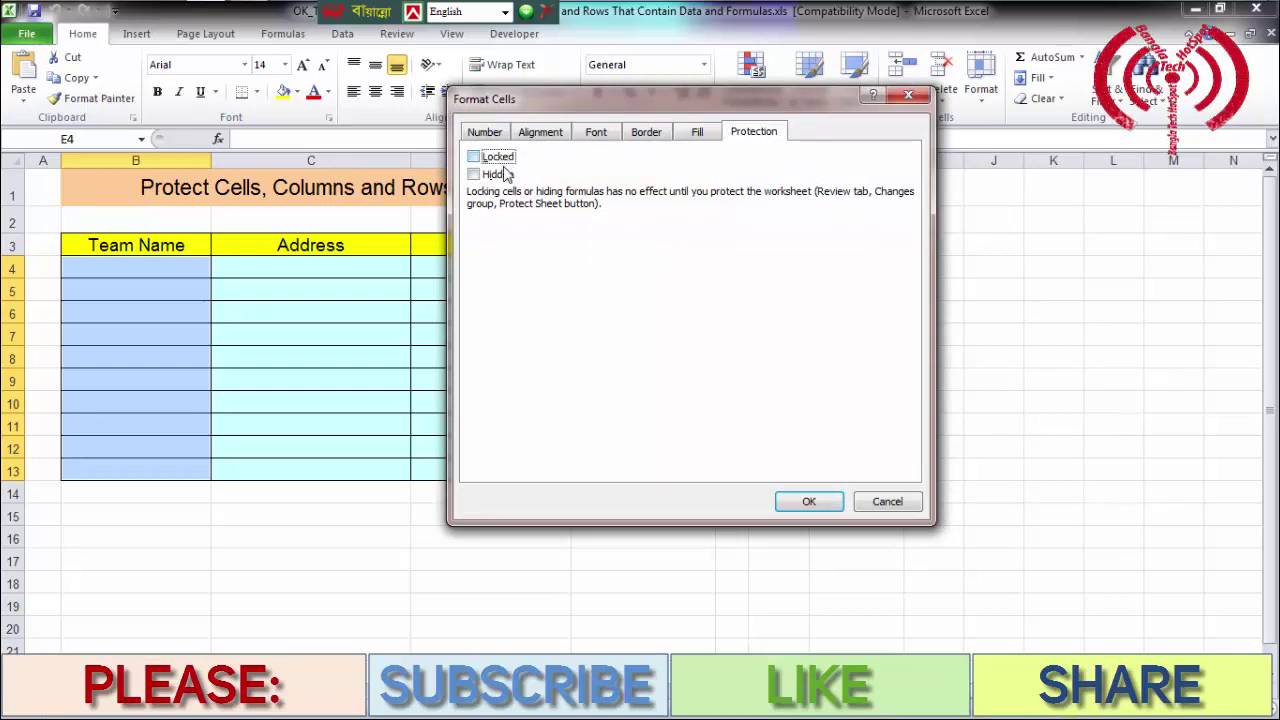
{"action": "left_click", "coordinate": [811, 504]}
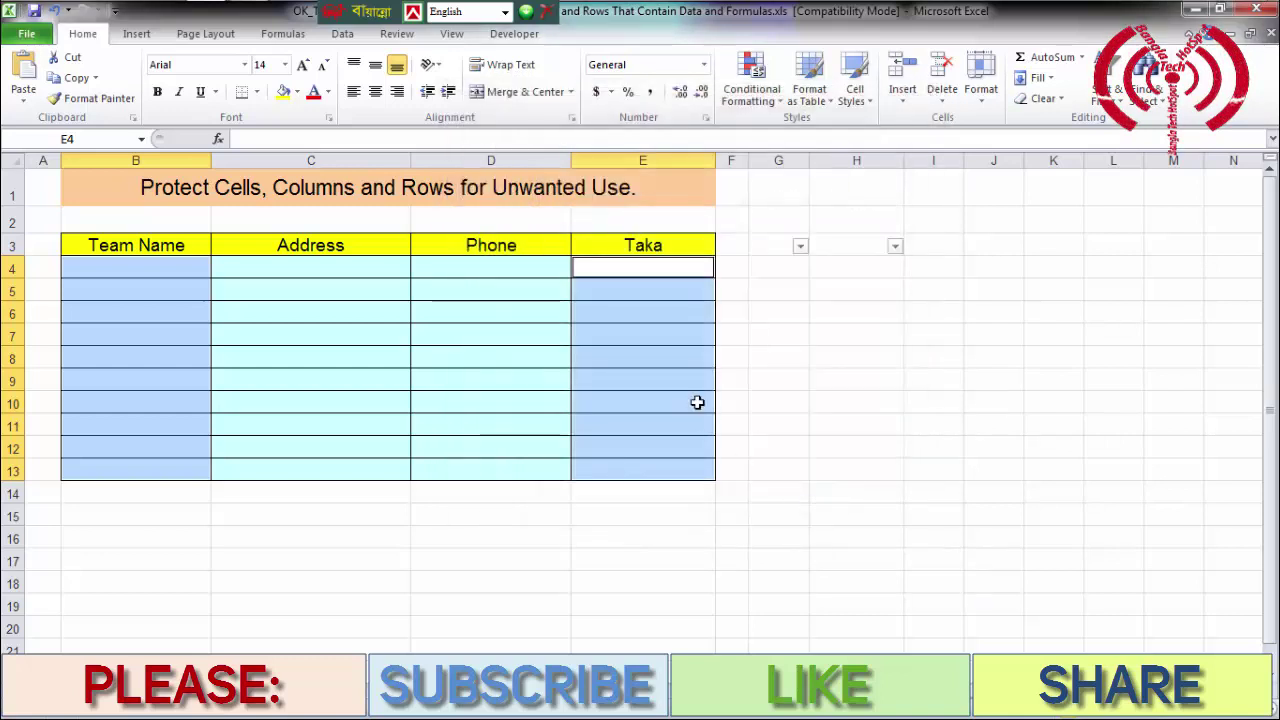
{"action": "left_click", "coordinate": [396, 34]}
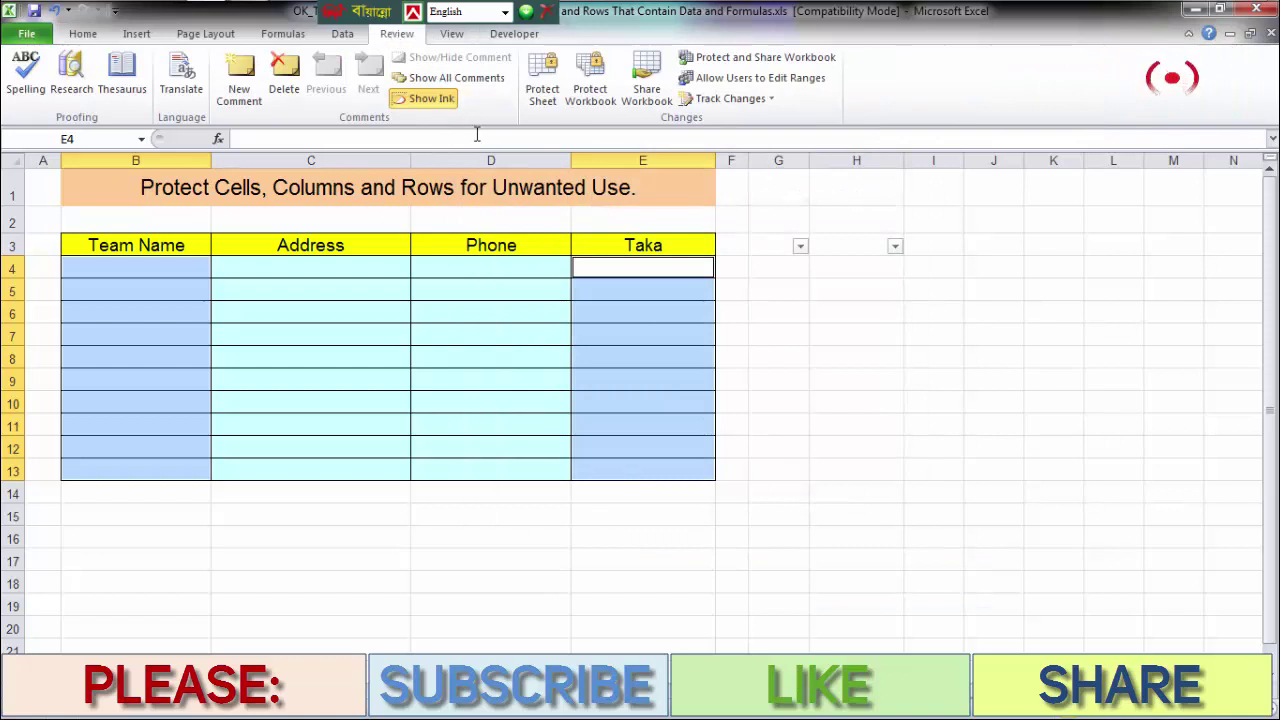
Step: Protect the worksheet with default permissions, then select cell B5
{"action": "left_click", "coordinate": [542, 85]}
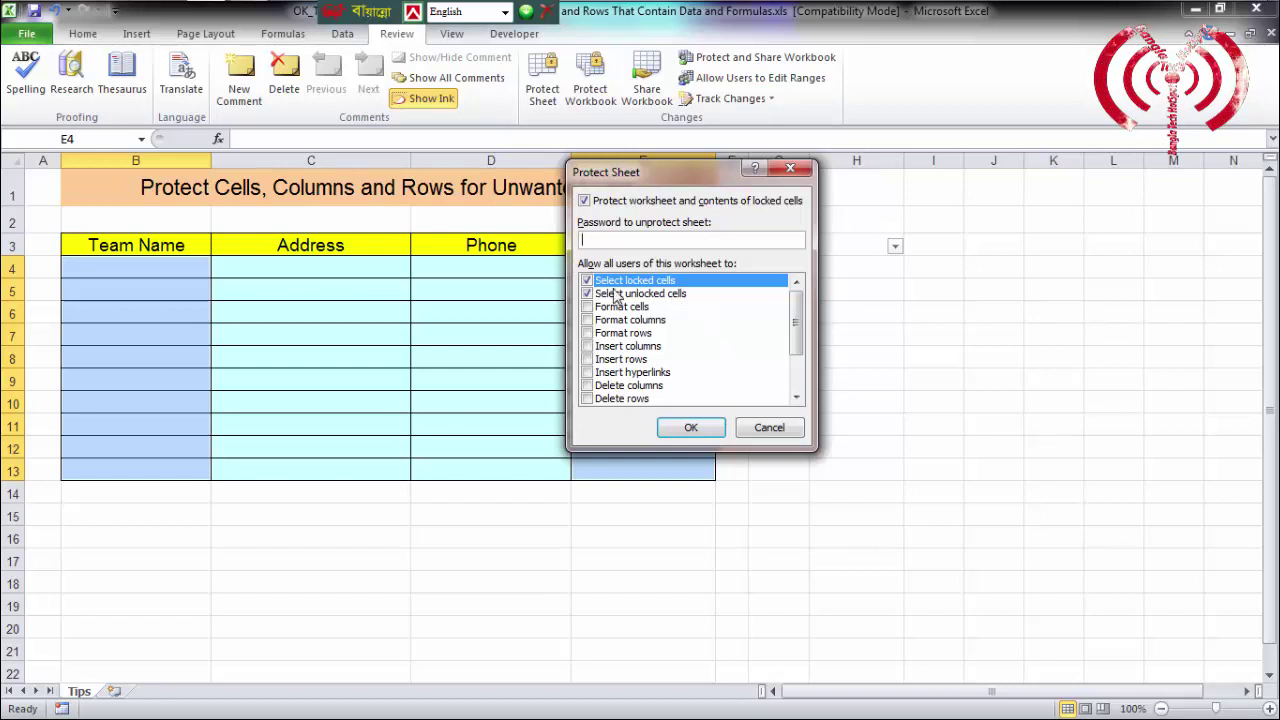
{"action": "left_click", "coordinate": [691, 428]}
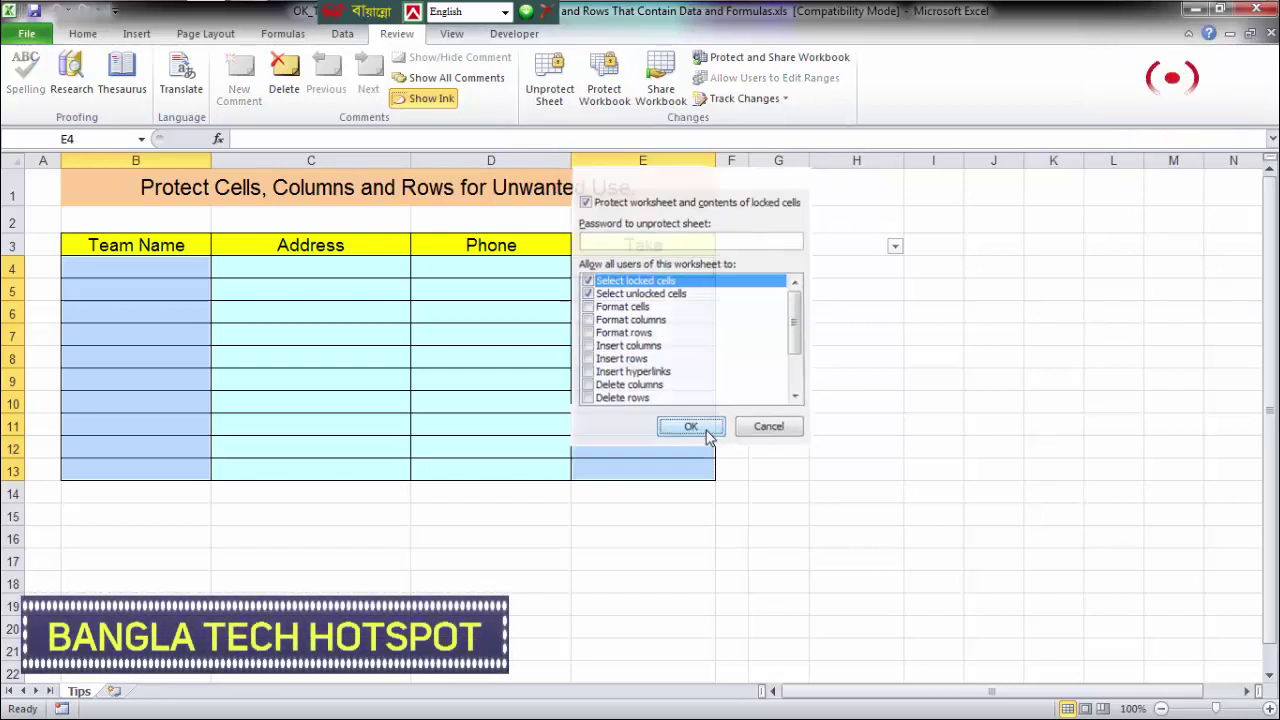
{"action": "left_click", "coordinate": [179, 294]}
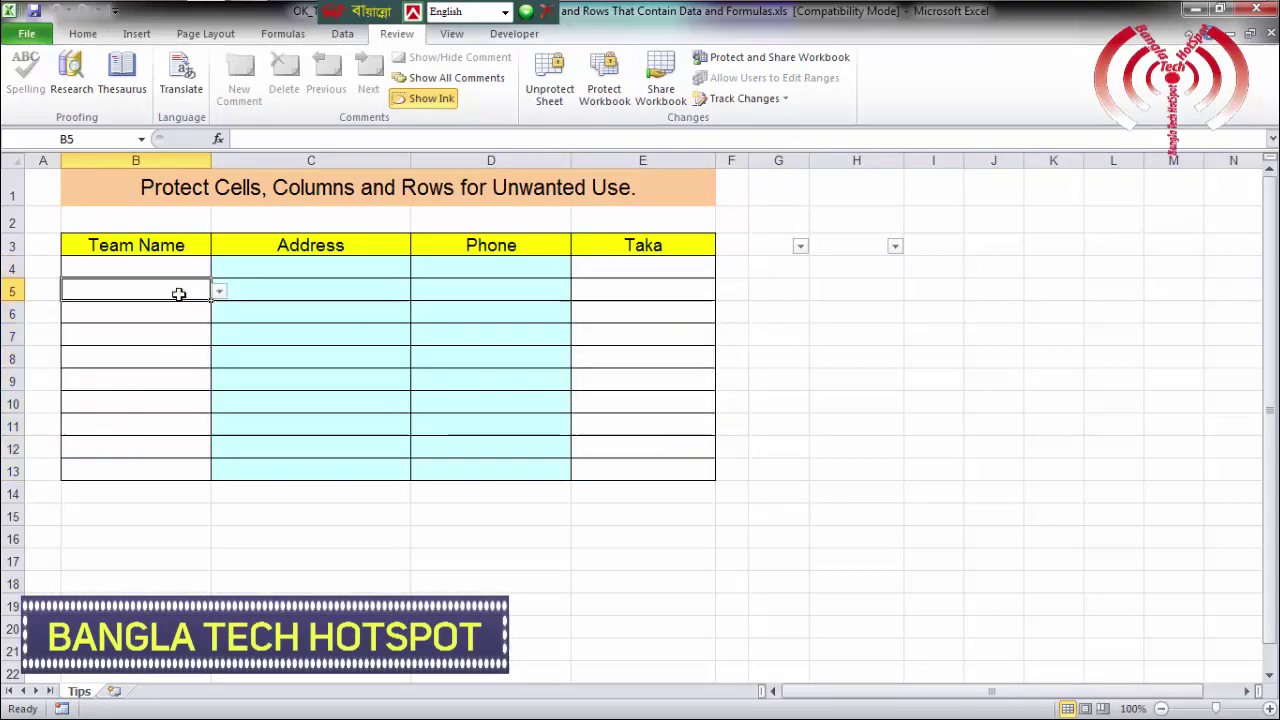
{"action": "left_click", "coordinate": [796, 378]}
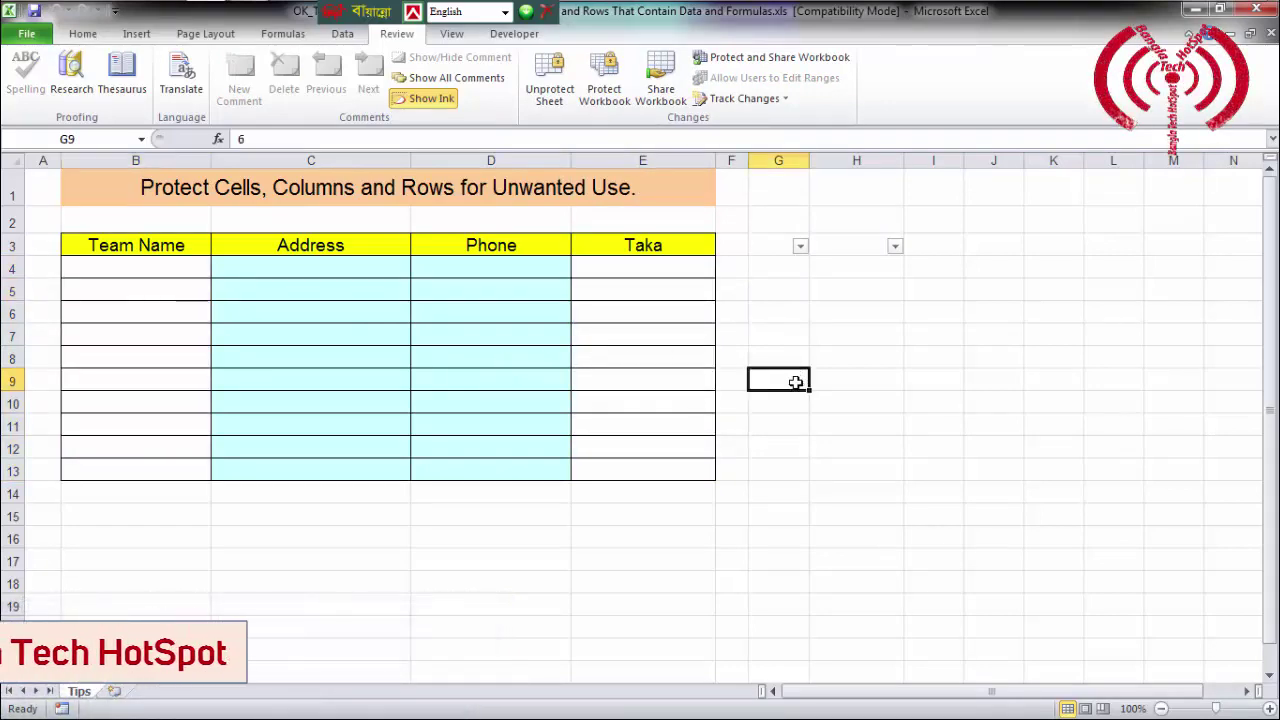
{"action": "double_click", "coordinate": [787, 385]}
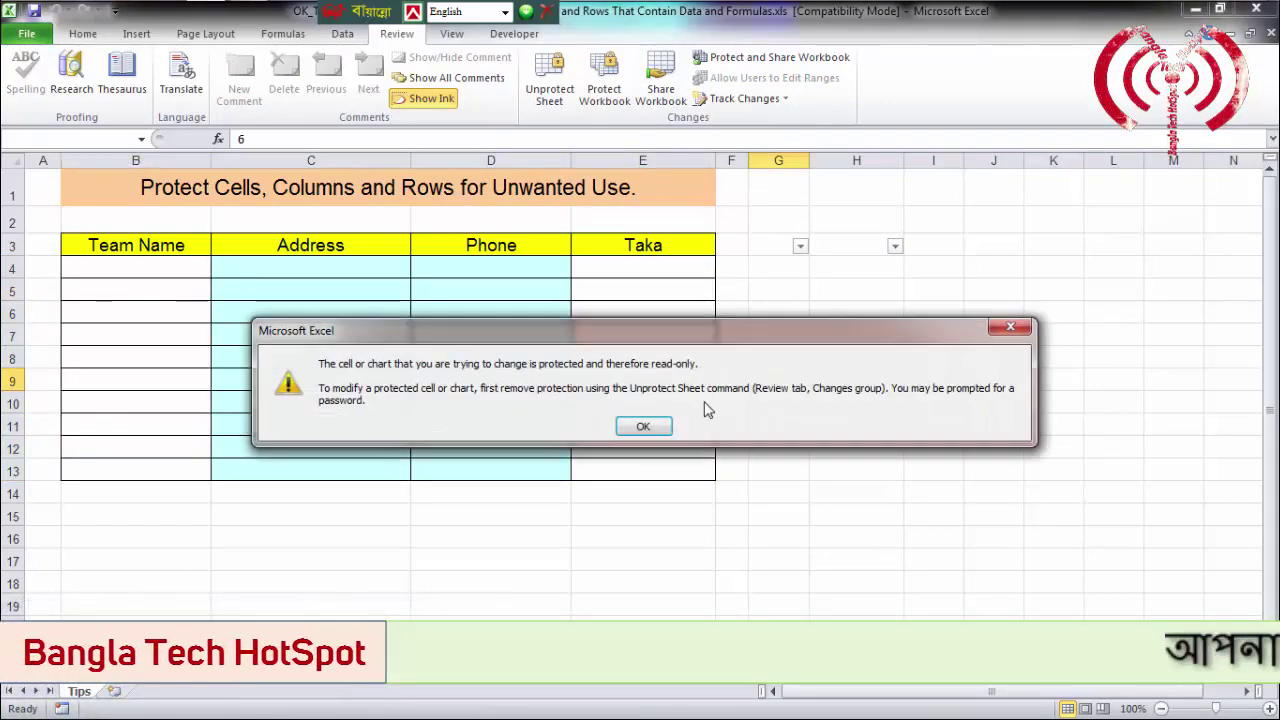
{"action": "left_click", "coordinate": [646, 427]}
{"action": "left_click", "coordinate": [654, 334]}
{"action": "double_click", "coordinate": [654, 334]}
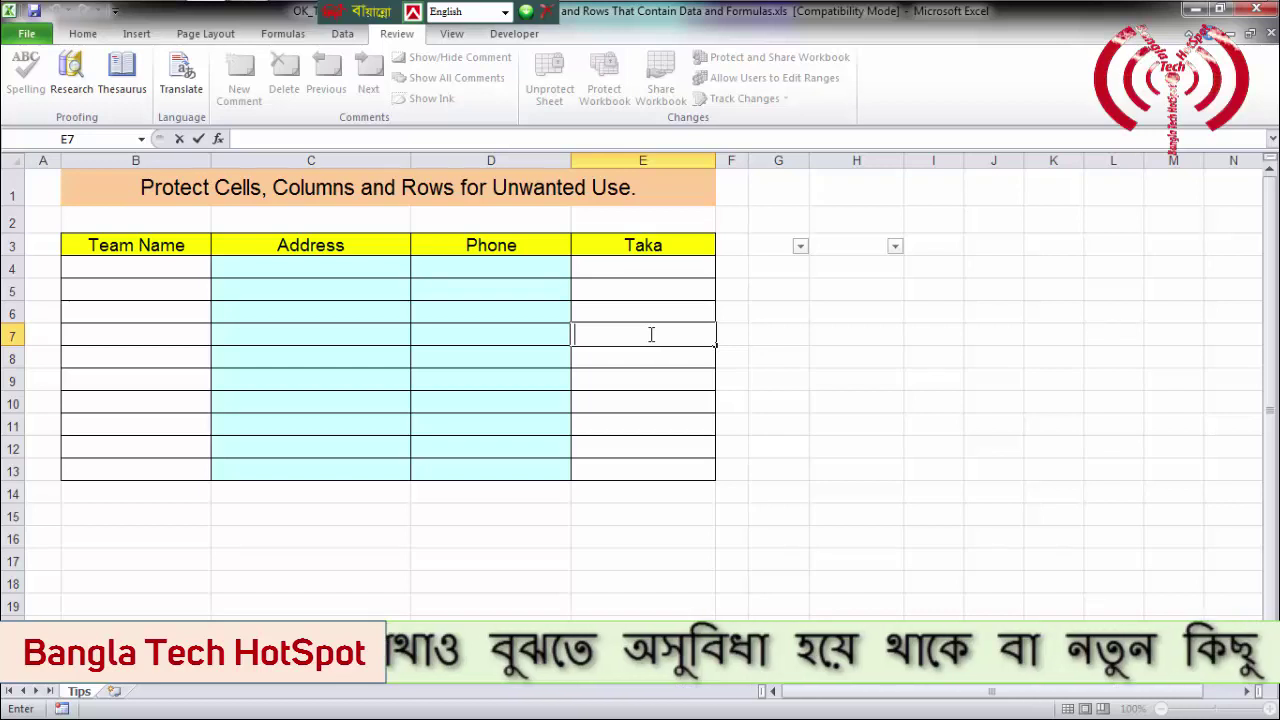
{"action": "key", "text": "Escape"}
{"action": "left_click", "coordinate": [348, 334]}
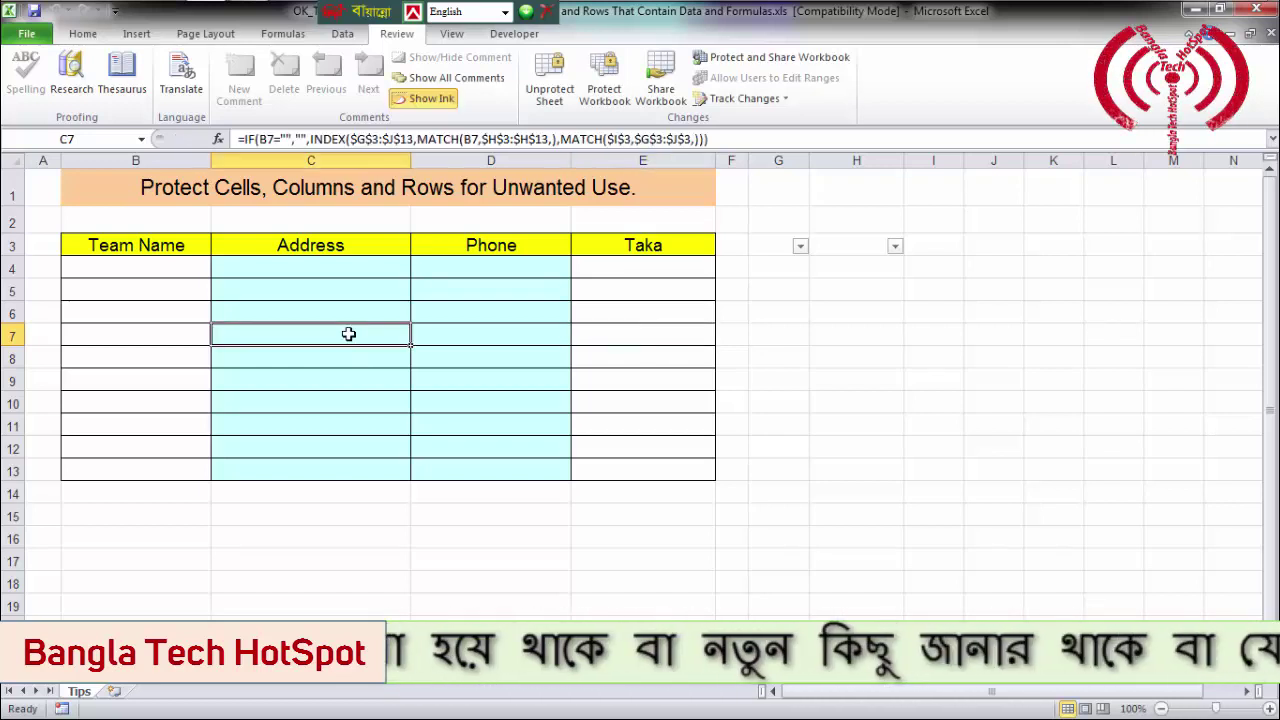
{"action": "double_click", "coordinate": [348, 334]}
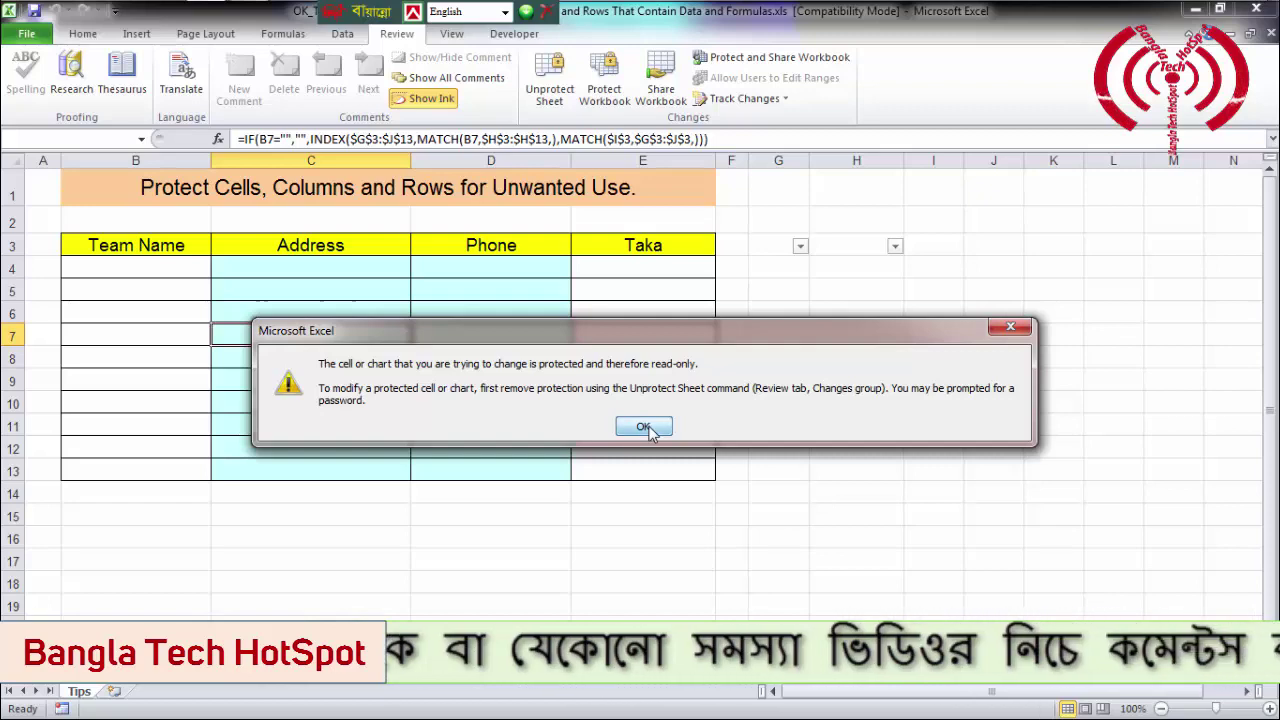
{"action": "left_click", "coordinate": [644, 427]}
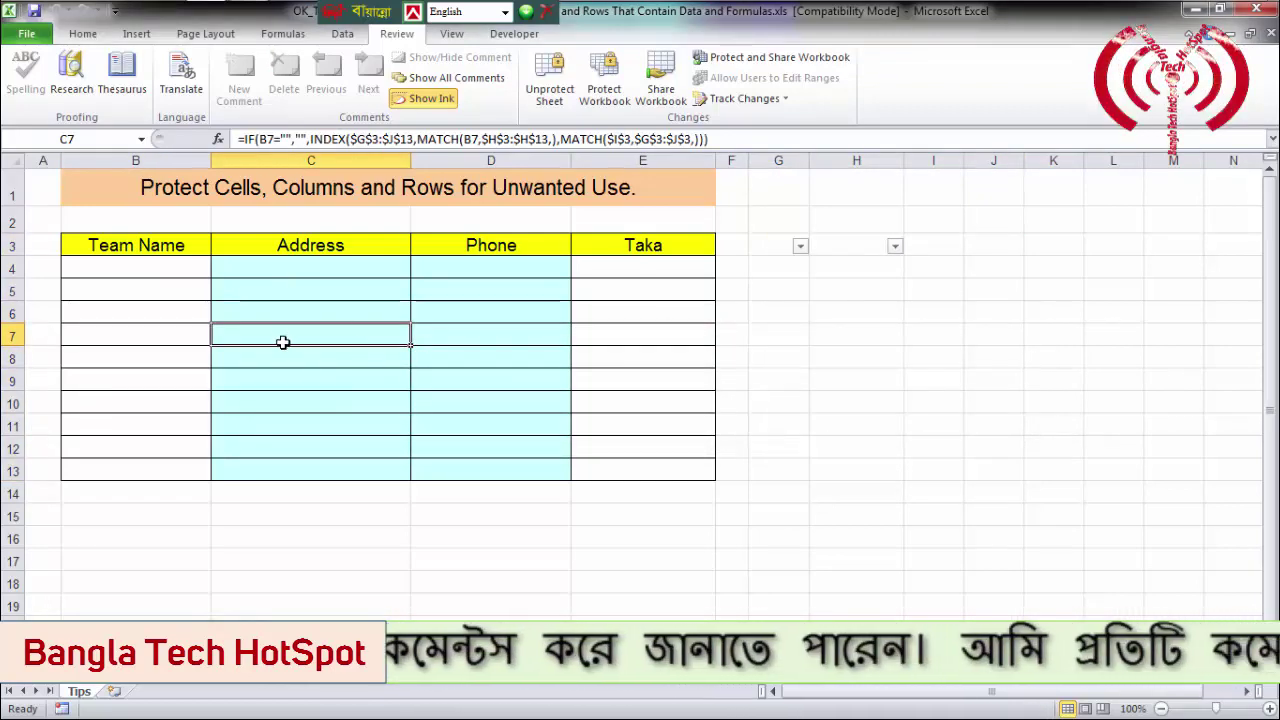
{"action": "left_click", "coordinate": [160, 312]}
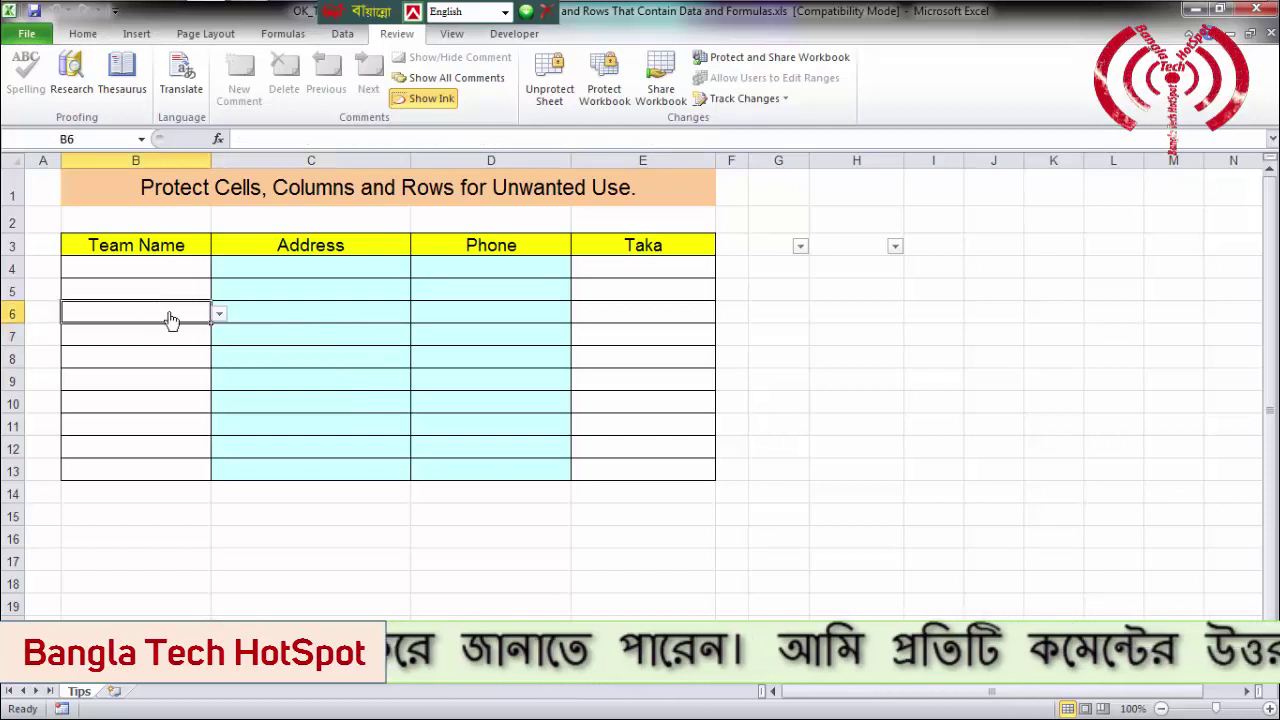
{"action": "left_click", "coordinate": [220, 315]}
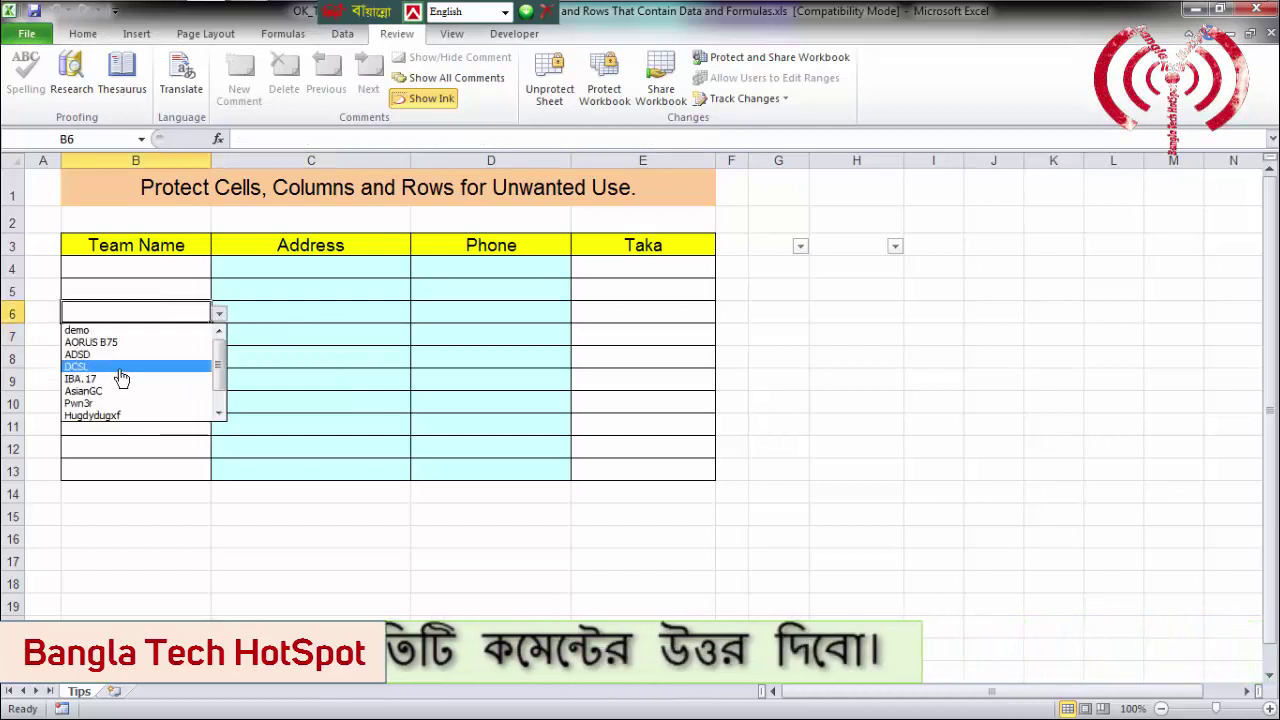
{"action": "scroll", "coordinate": [225, 390], "scroll_direction": "down", "scroll_amount": 2}
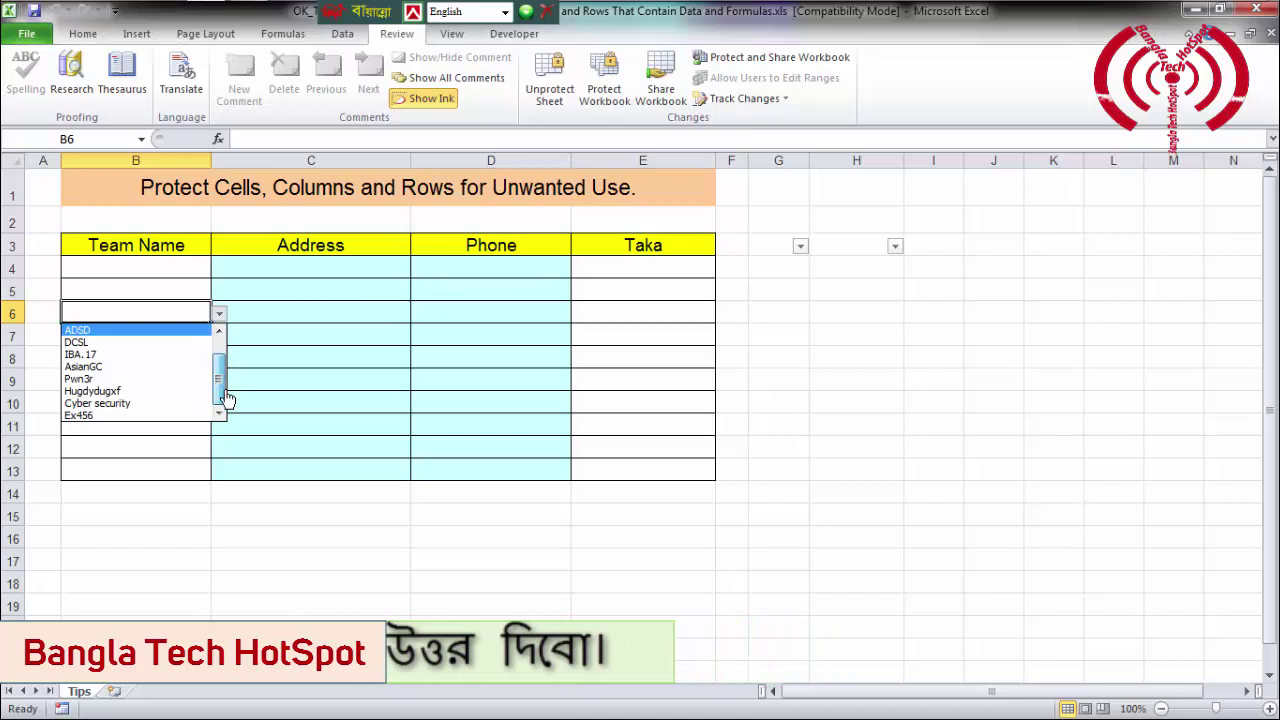
{"action": "left_click", "coordinate": [100, 367]}
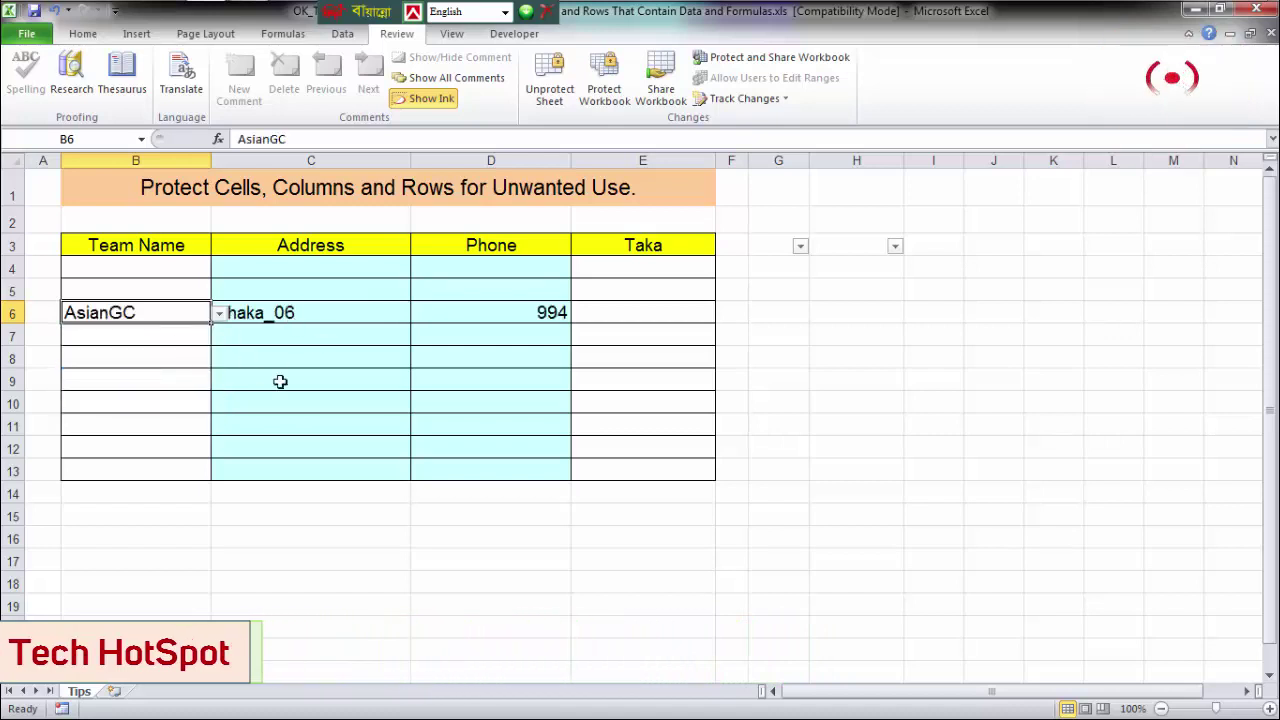
{"action": "key", "text": "Delete"}
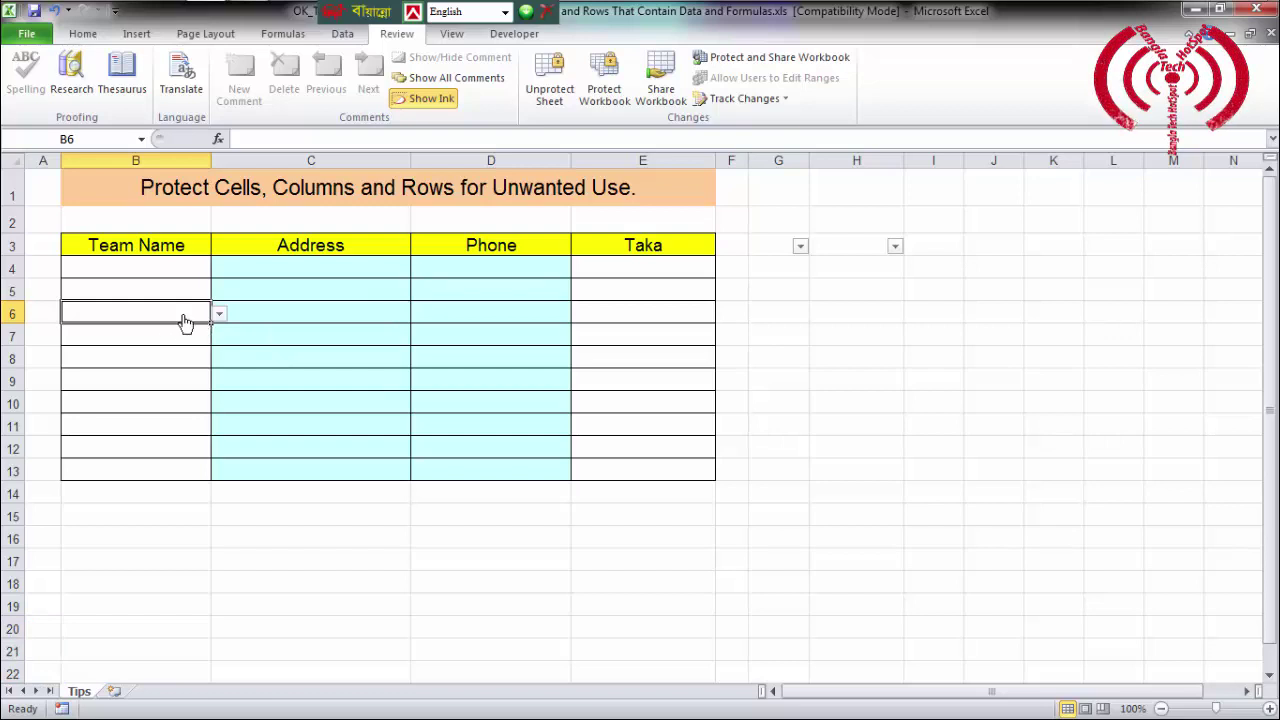
{"action": "left_click", "coordinate": [220, 315]}
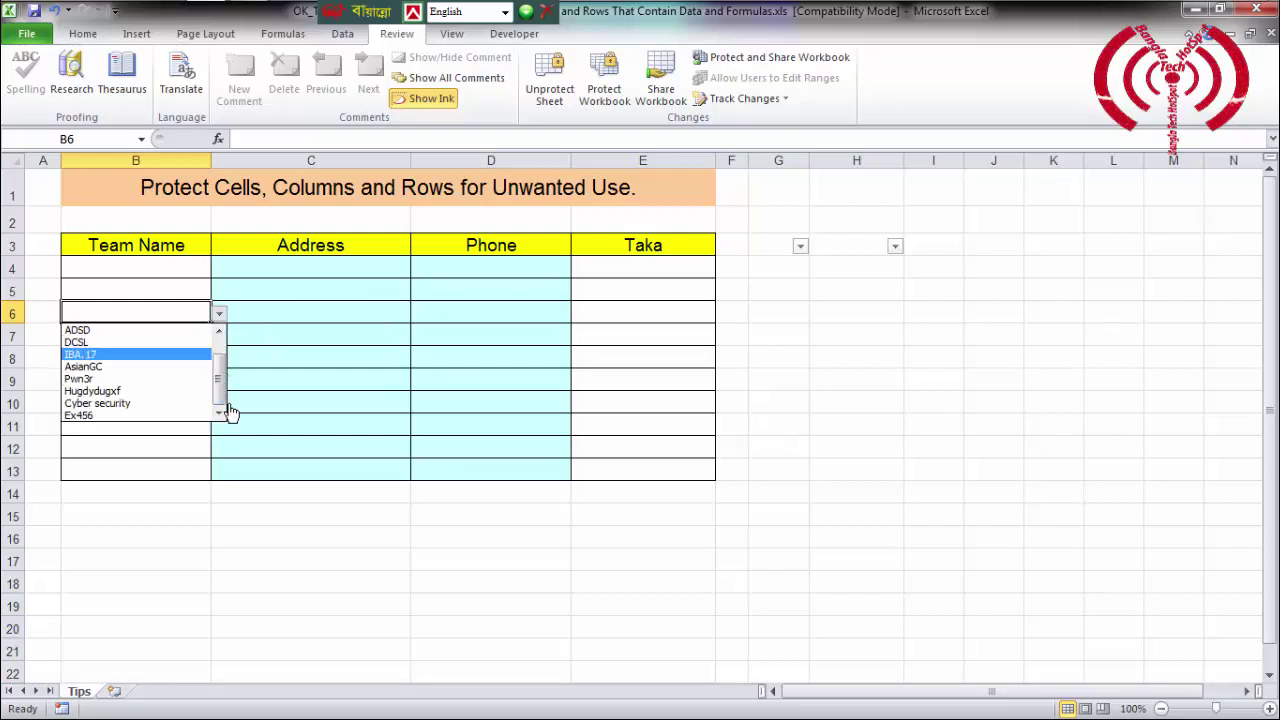
{"action": "left_click", "coordinate": [135, 330]}
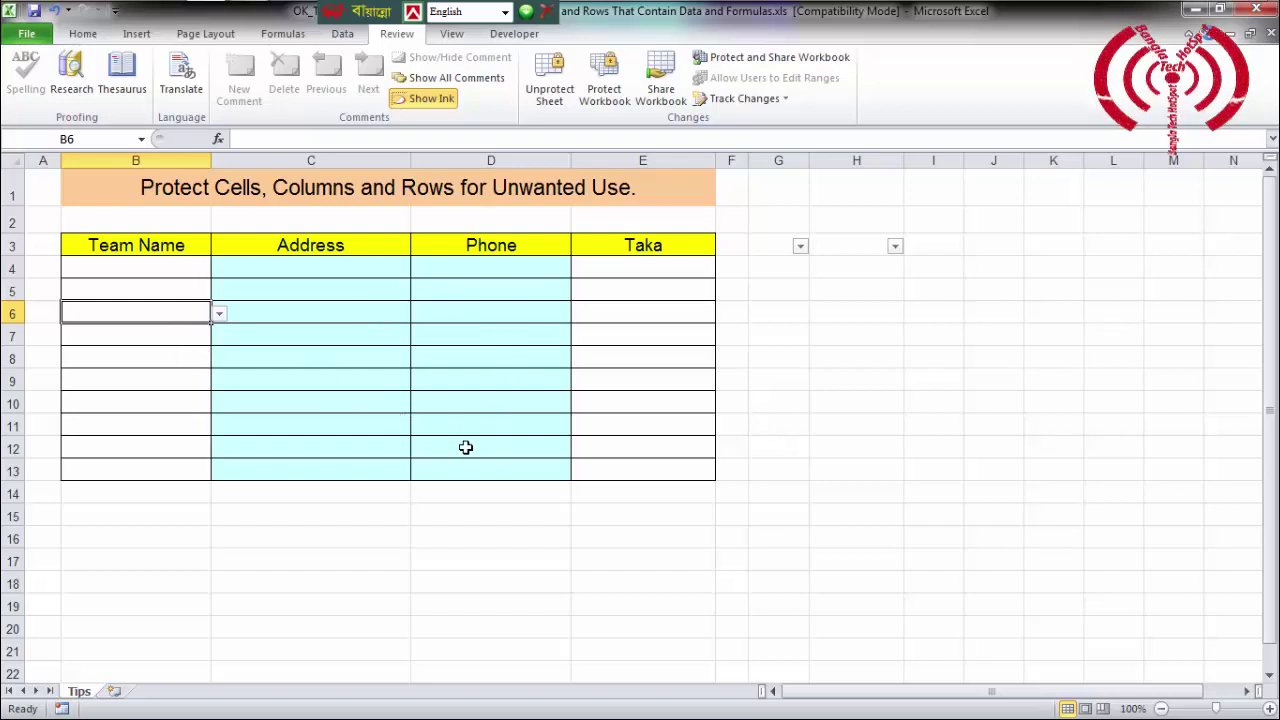
{"action": "left_click", "coordinate": [157, 274]}
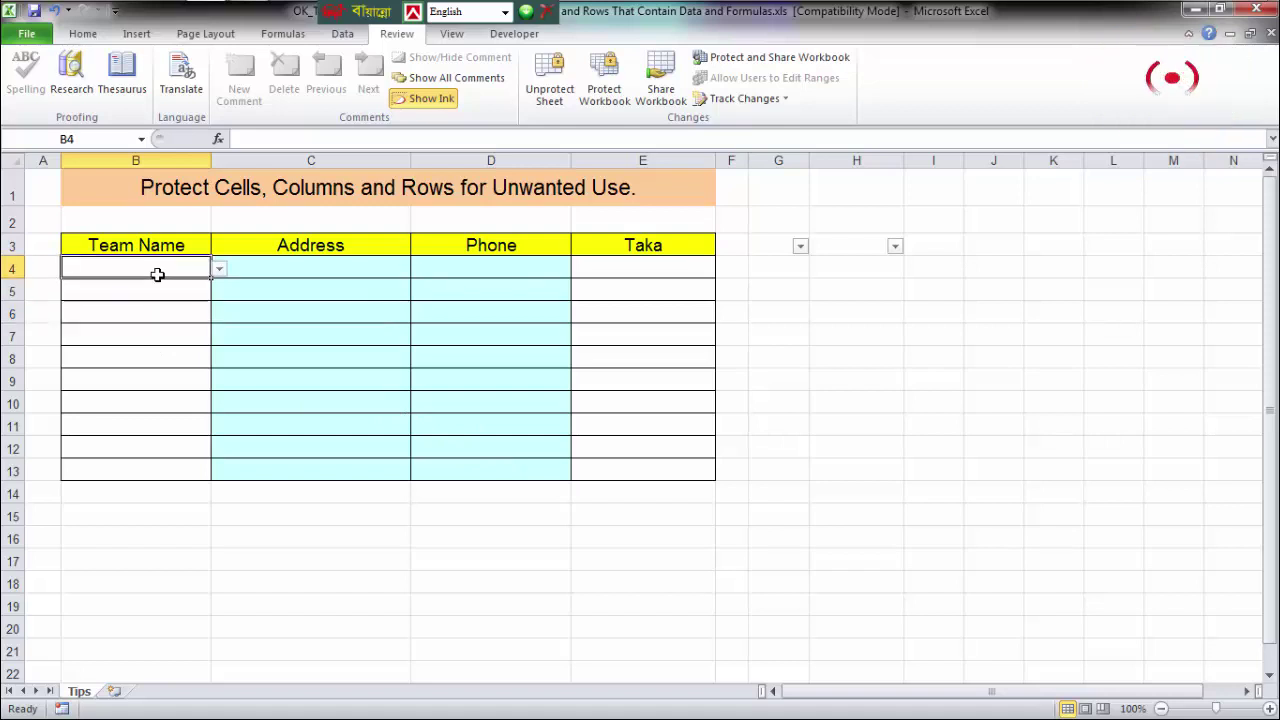